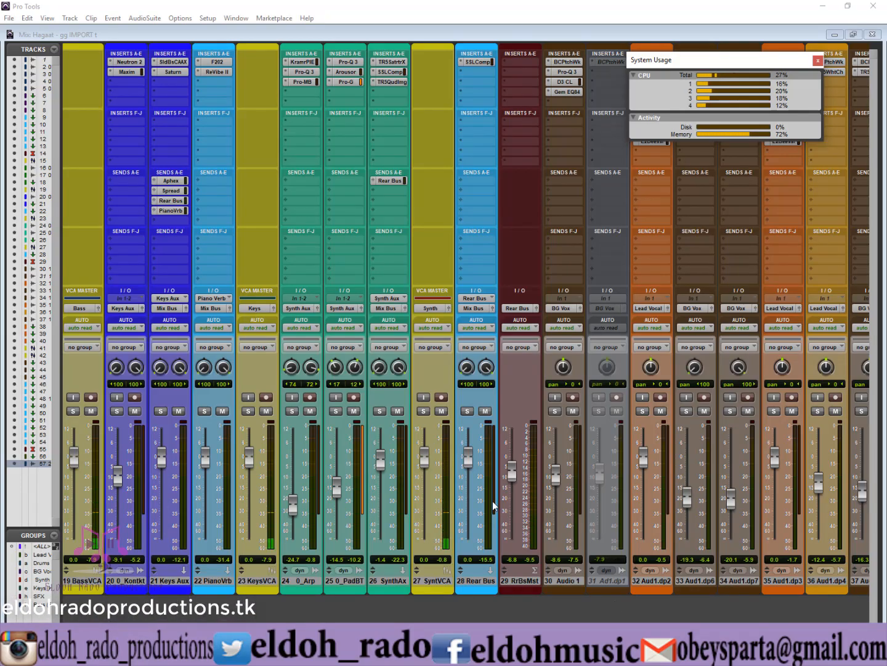
Step: Add the track 57 Audio 2 to the Synth group (ID d) through Modify Groups
left_click(424, 411)
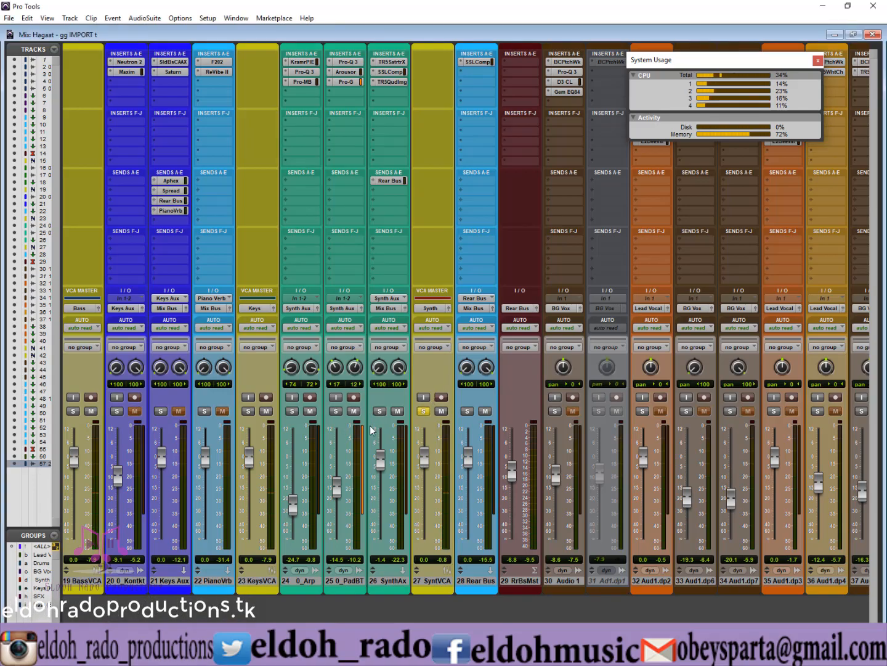
left_click(424, 411)
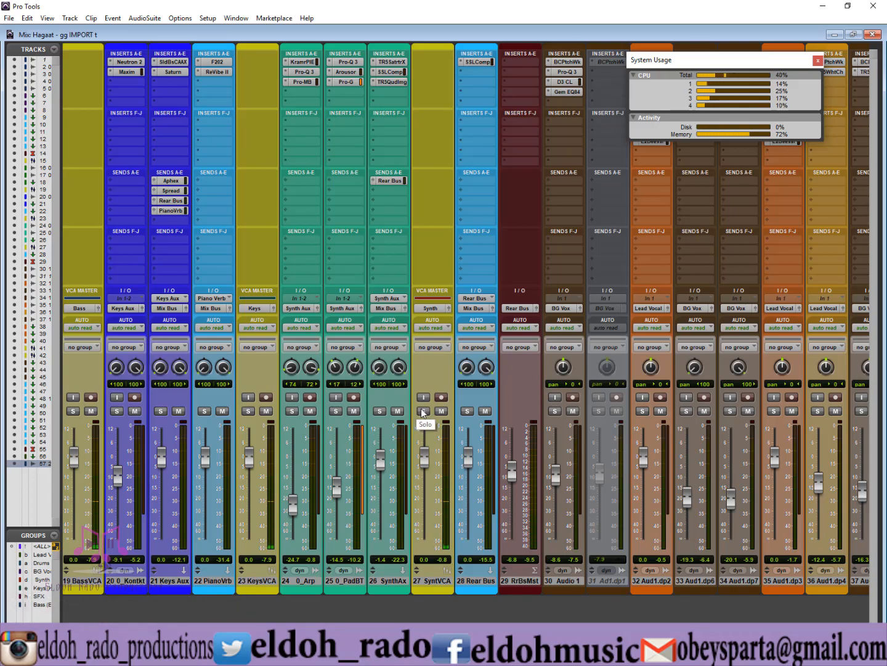
left_click(58, 541)
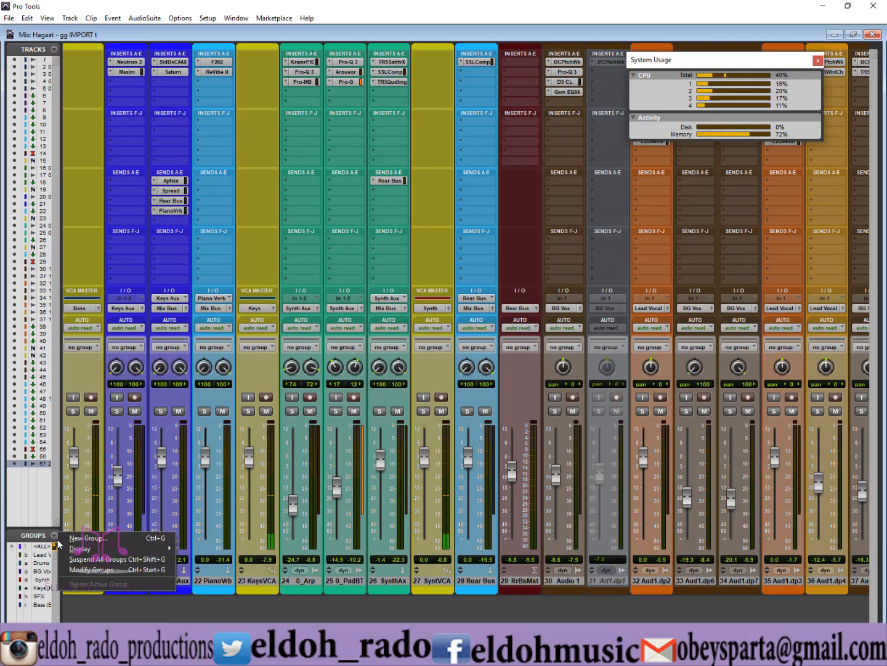
left_click(84, 568)
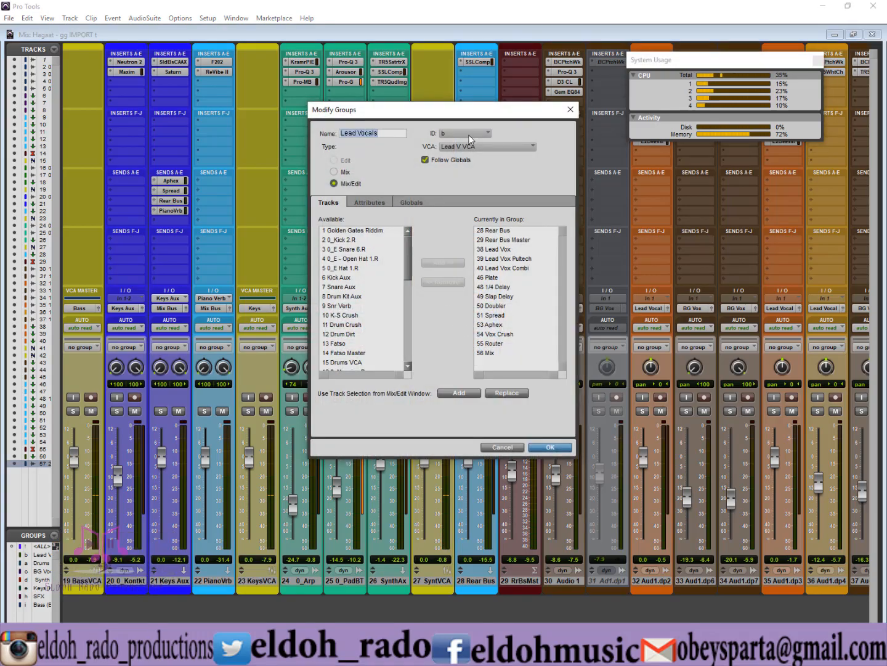
left_click(470, 137)
left_click(553, 168)
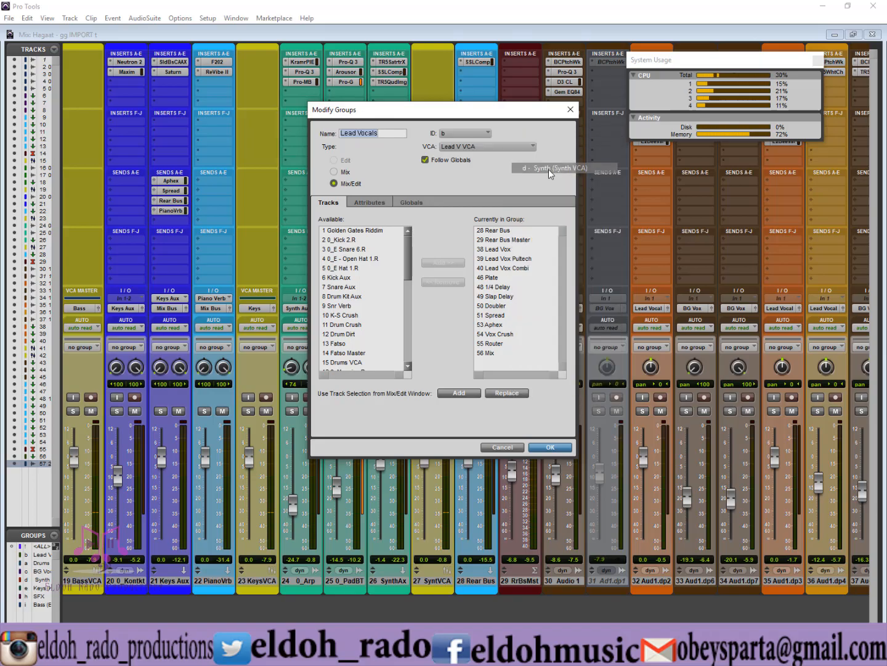
left_click_drag(407, 249, 407, 369)
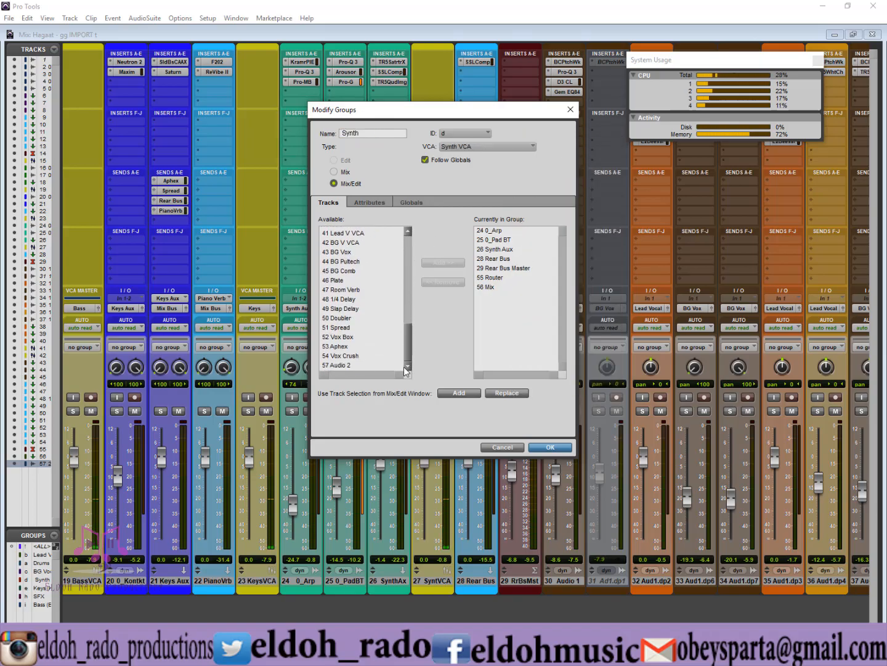
left_click(348, 364)
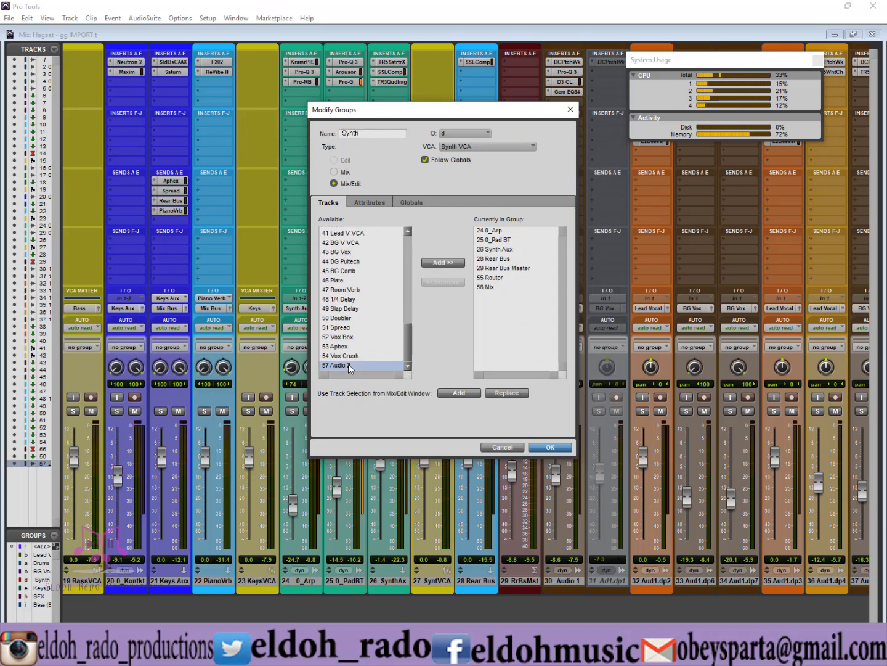
left_click(449, 264)
left_click(549, 447)
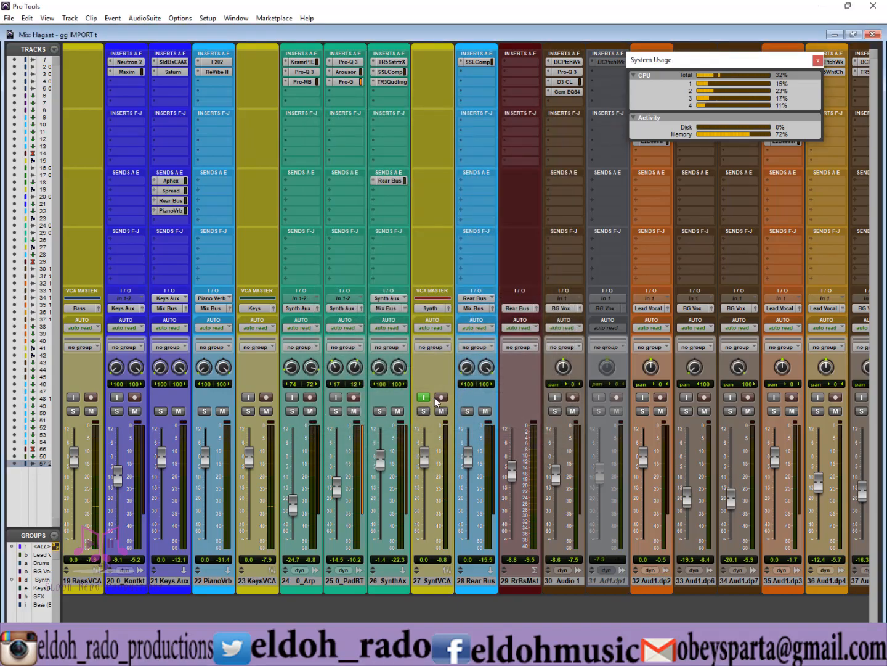
Step: Solo the Synth VCA and bring the 0_Arp, 0_Pad BT and Synth Aux tracks into view in the Edit window
left_click(424, 411)
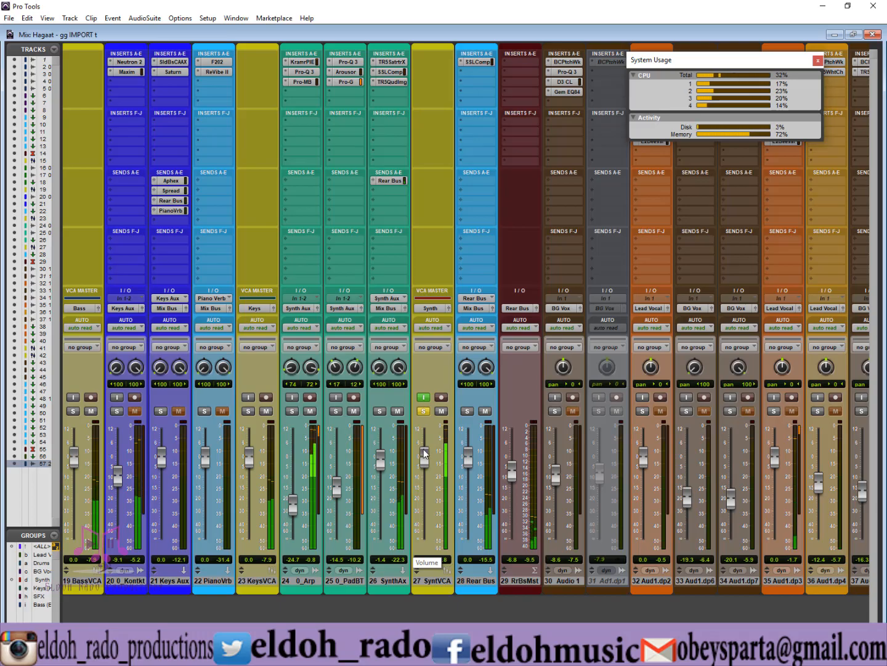
key("ctrl+equal")
scroll(423, 449, "down", 15)
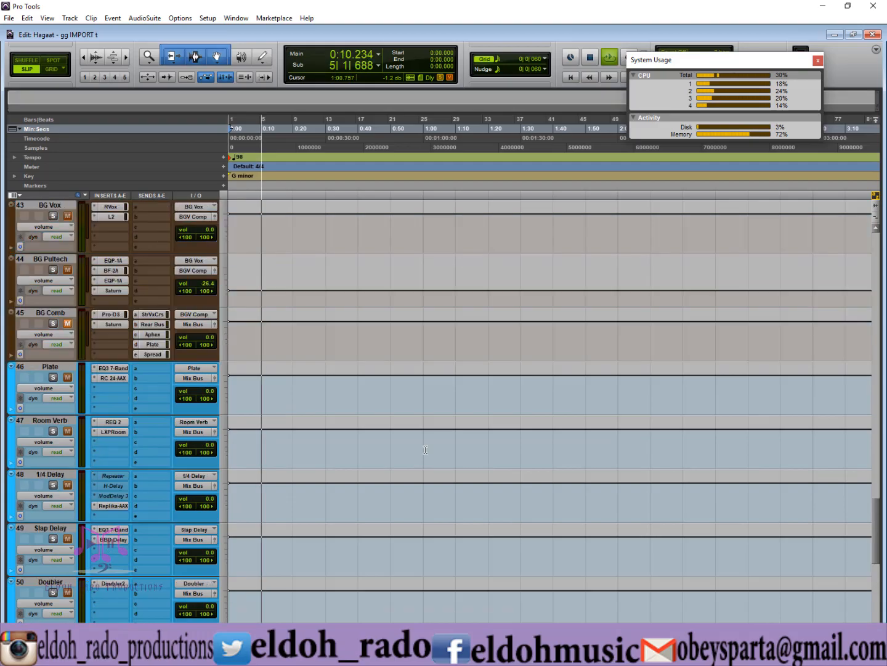
scroll(425, 449, "up", 15)
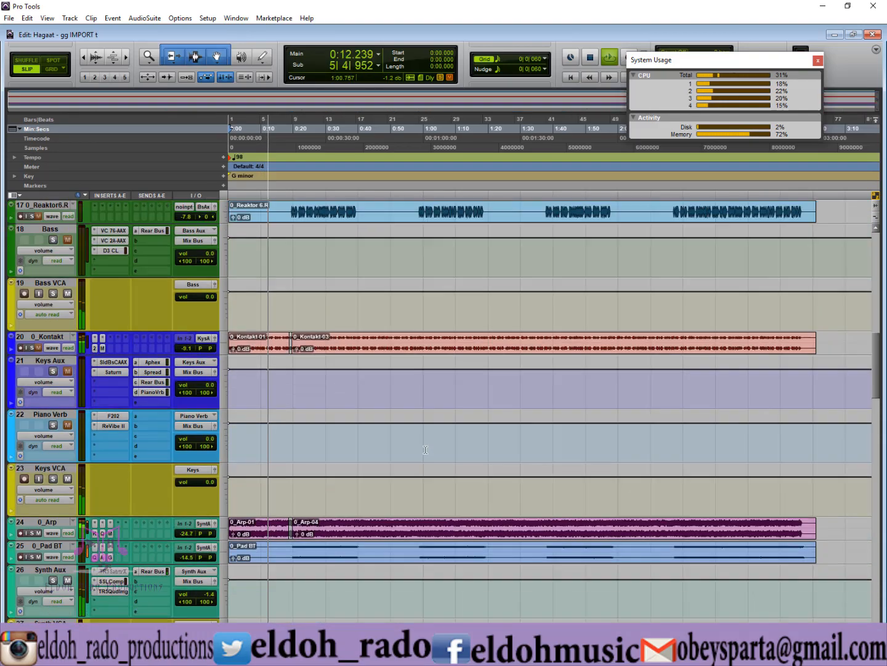
scroll(425, 449, "up", 10)
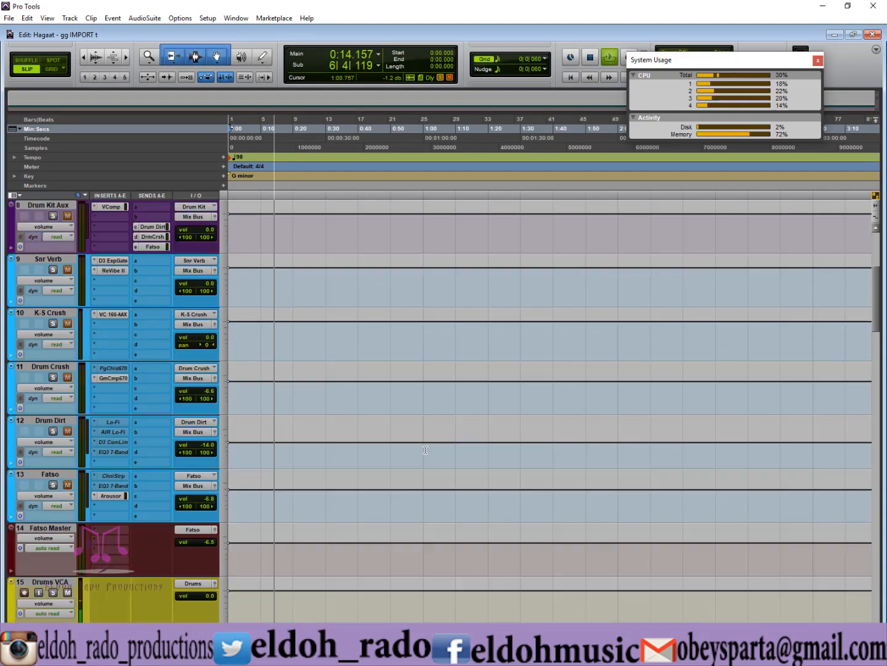
scroll(425, 450, "down", 12)
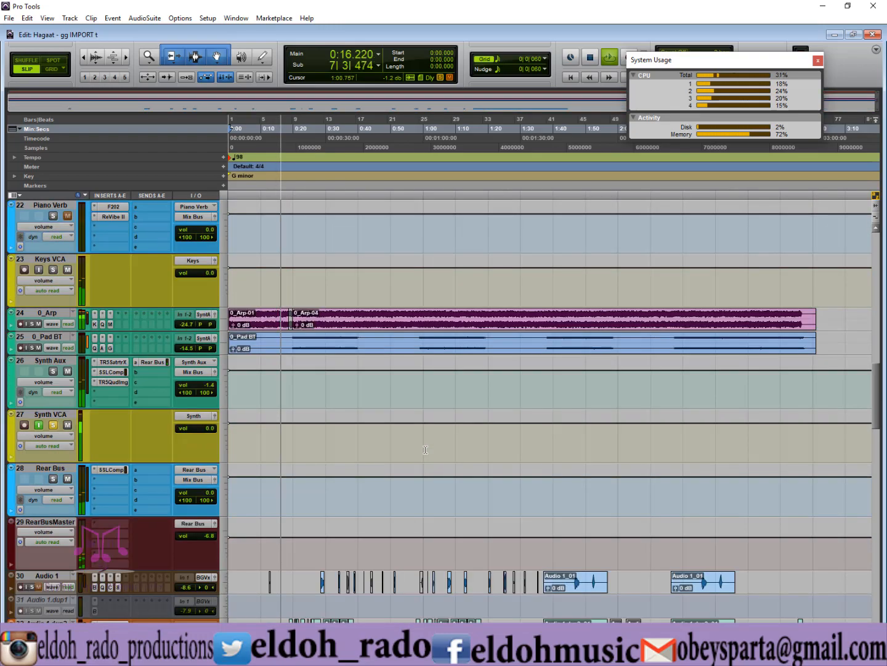
Step: Select the first 0_Arp clip on track 24, audition it, and return to the Mix window
left_click(291, 372)
key("t")
key("t")
key("t")
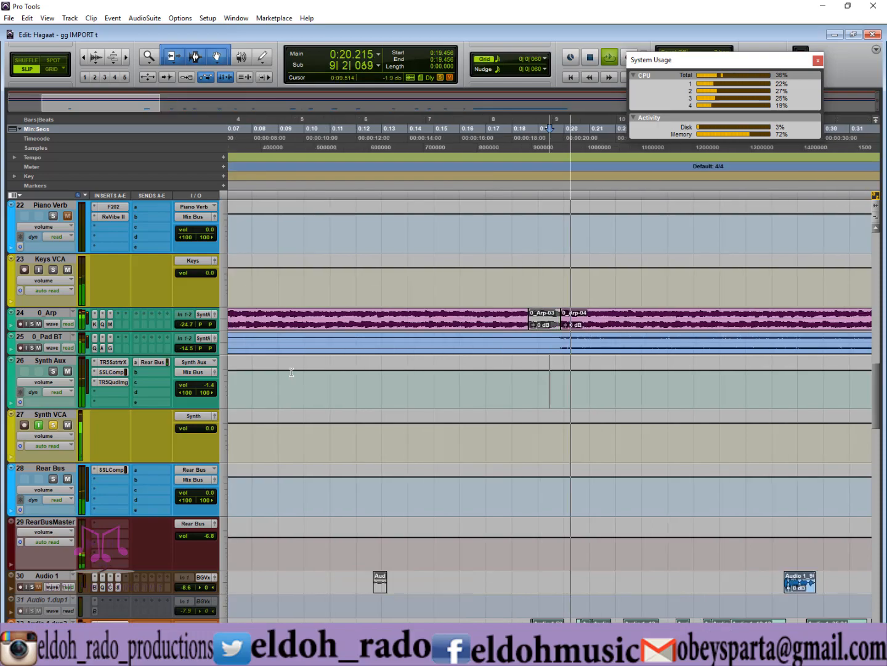
left_click(557, 341)
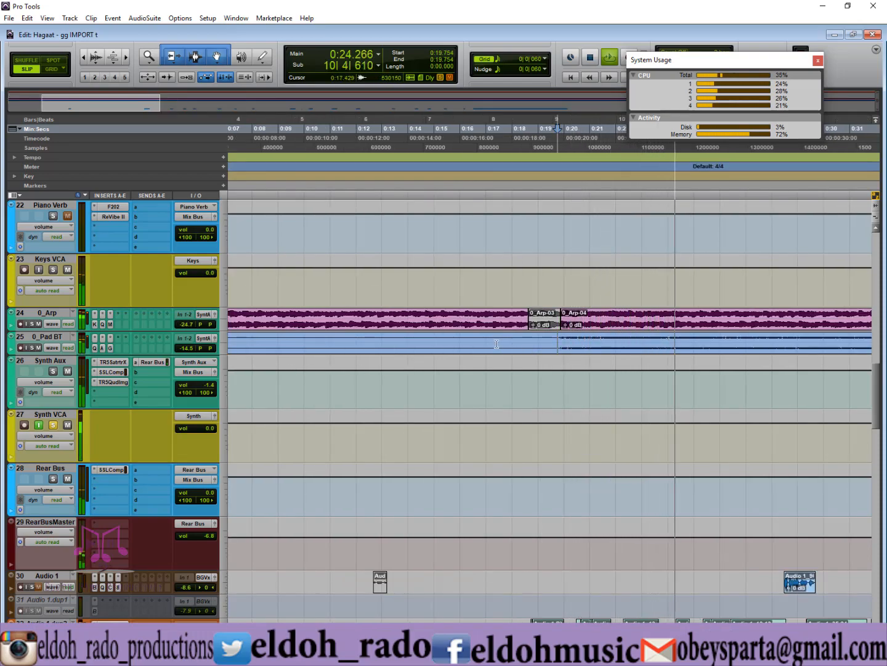
left_click(446, 325)
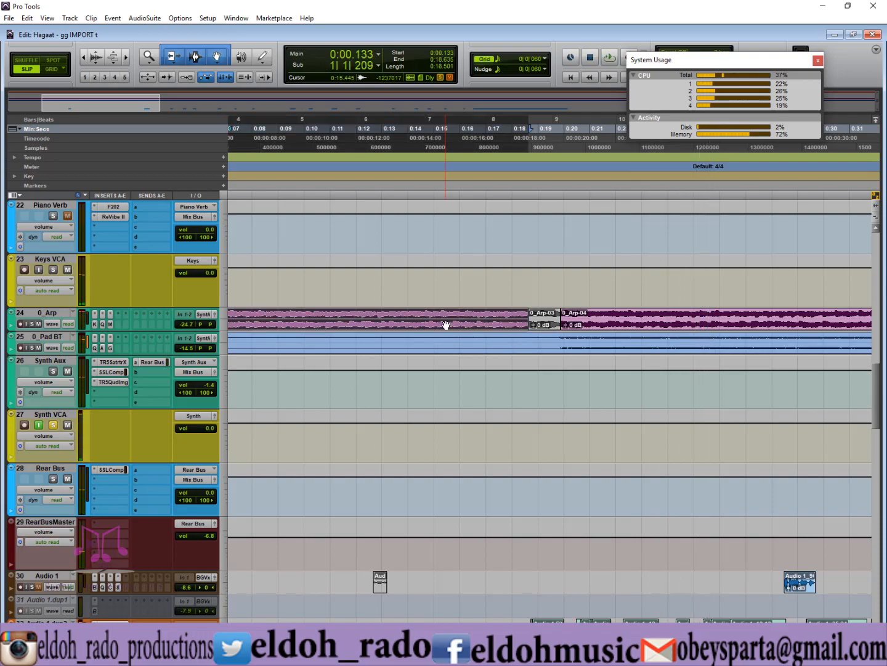
key("space")
key("ctrl+equal")
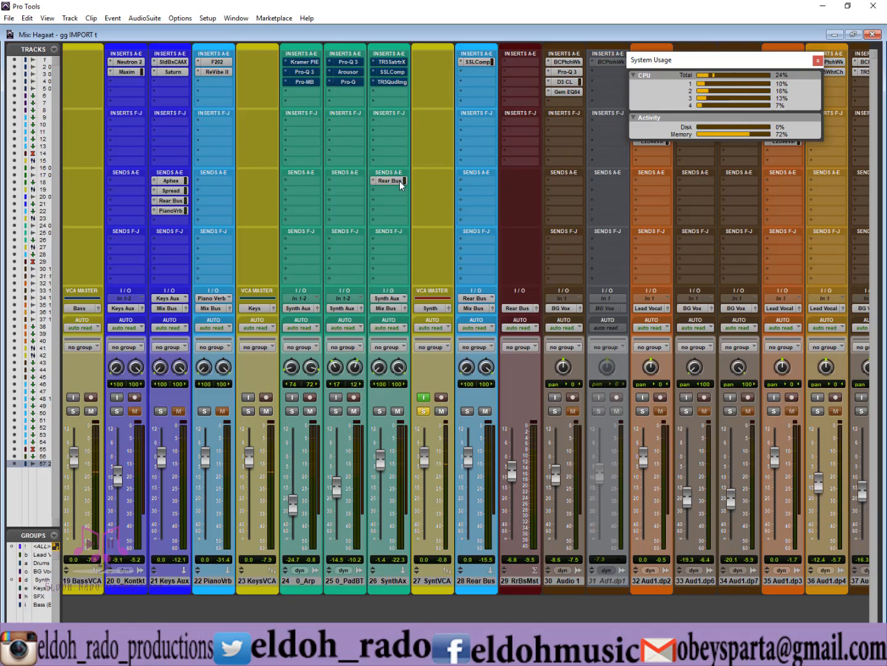
Step: Audition the synth tracks in the Edit window from 0:14.954, 0:08.597 and 0:13.354 on the 0_Pad BT track
key("ctrl+equal")
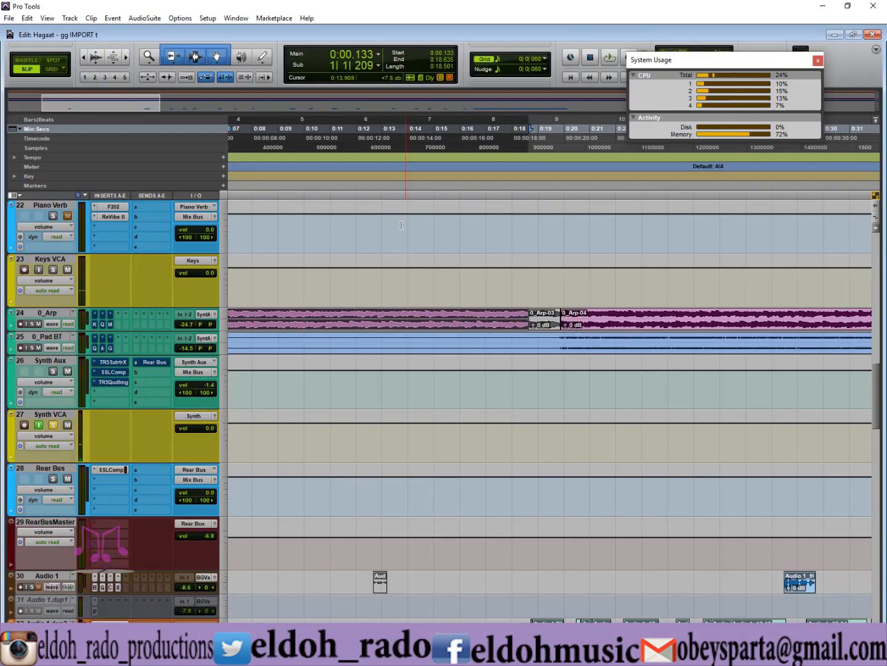
left_click(432, 340)
key("space")
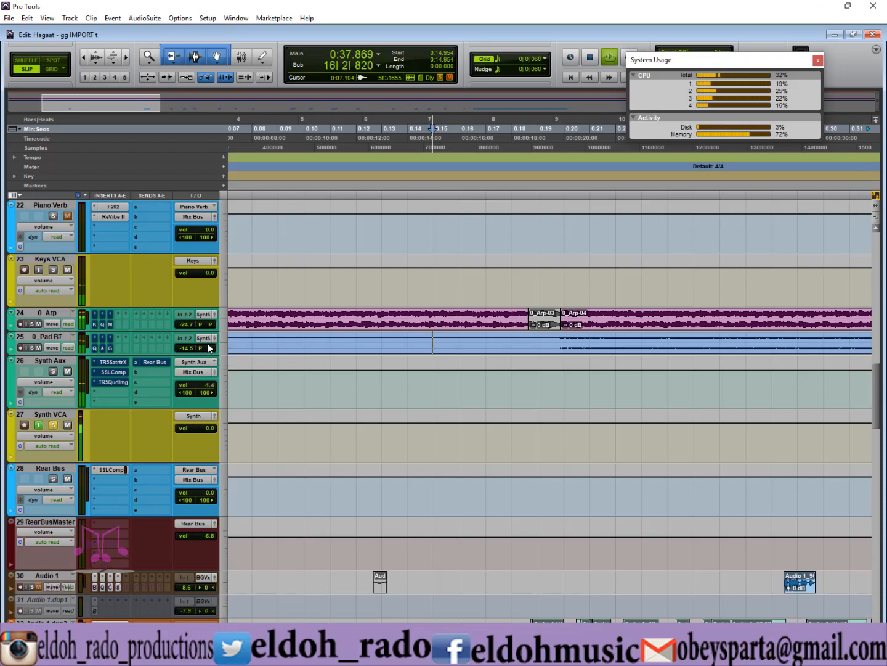
key("space")
left_click(273, 344)
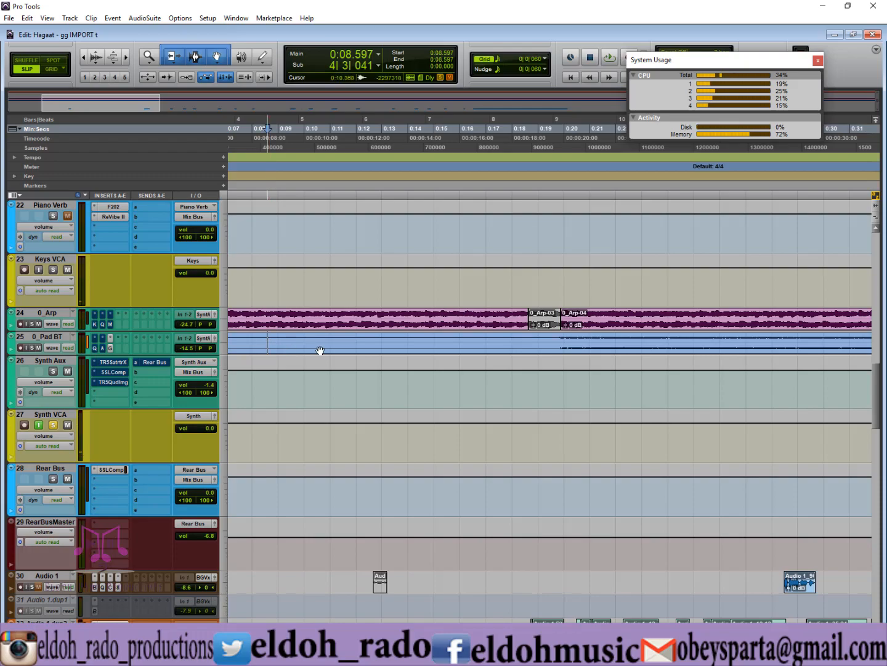
left_click(391, 342)
Step: Check the FabFilter Pro-G insert on the 0_Pad BT track and mute that track
key("ctrl+equal")
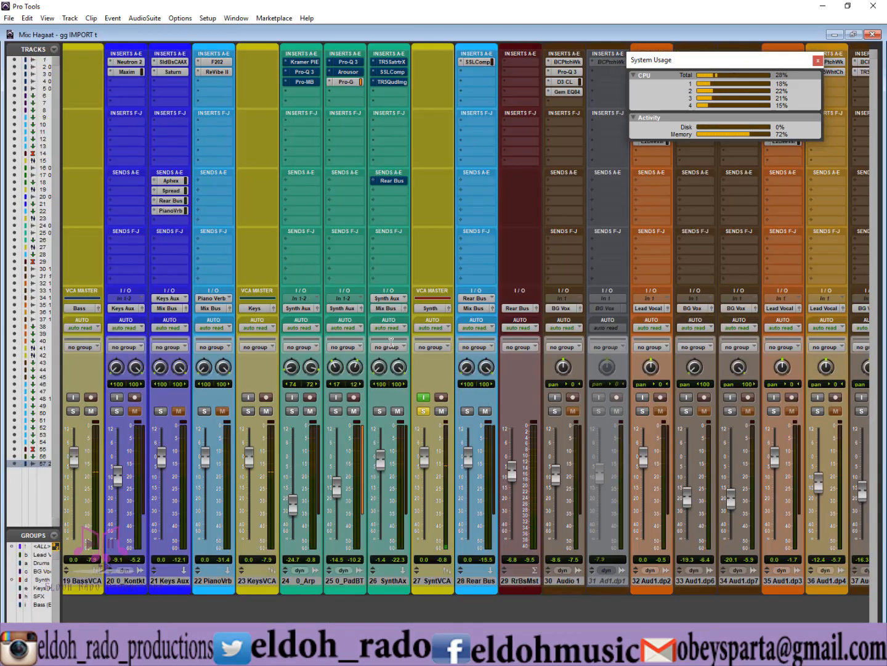
left_click(345, 82)
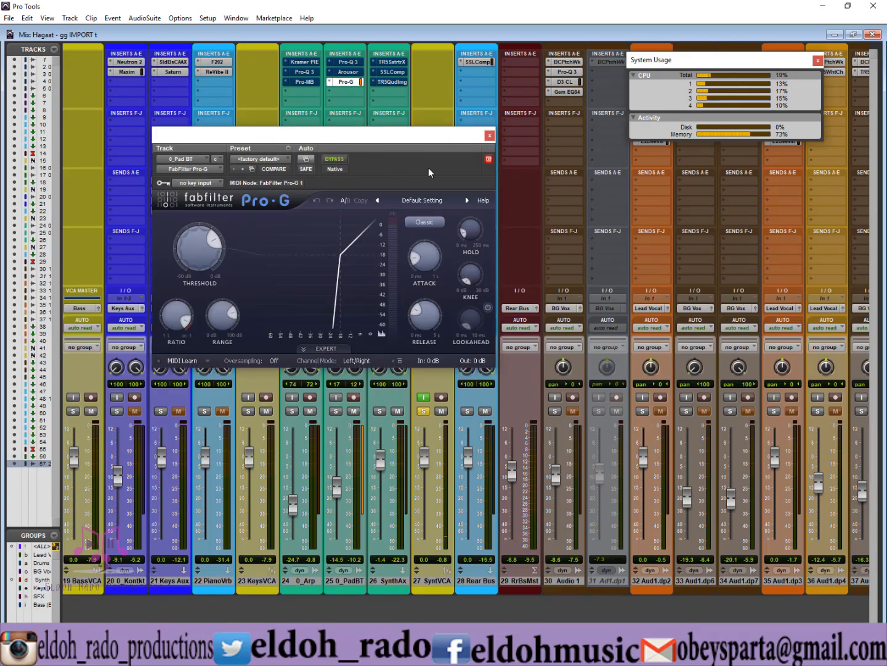
left_click(489, 135)
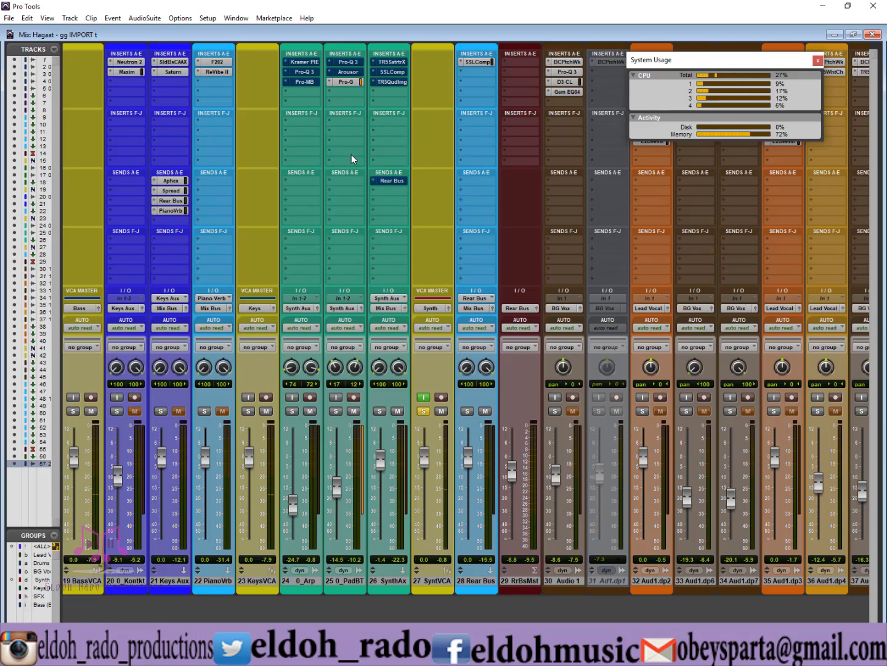
left_click(354, 411)
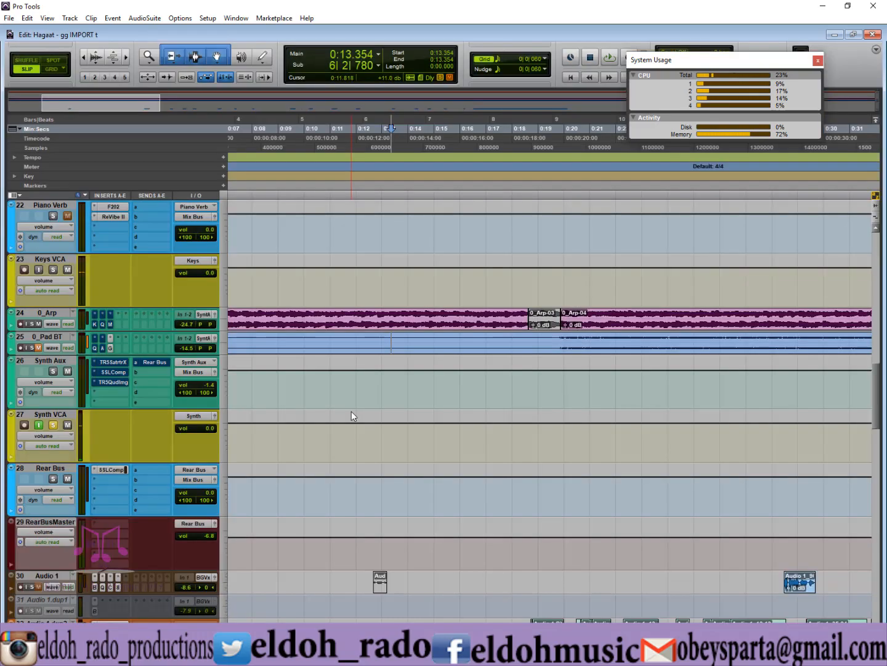
Step: Return to the session start, select the 0_Arp-01 clip, and go back to the Mix window
key("ctrl+equal")
key("Return")
left_click(294, 325)
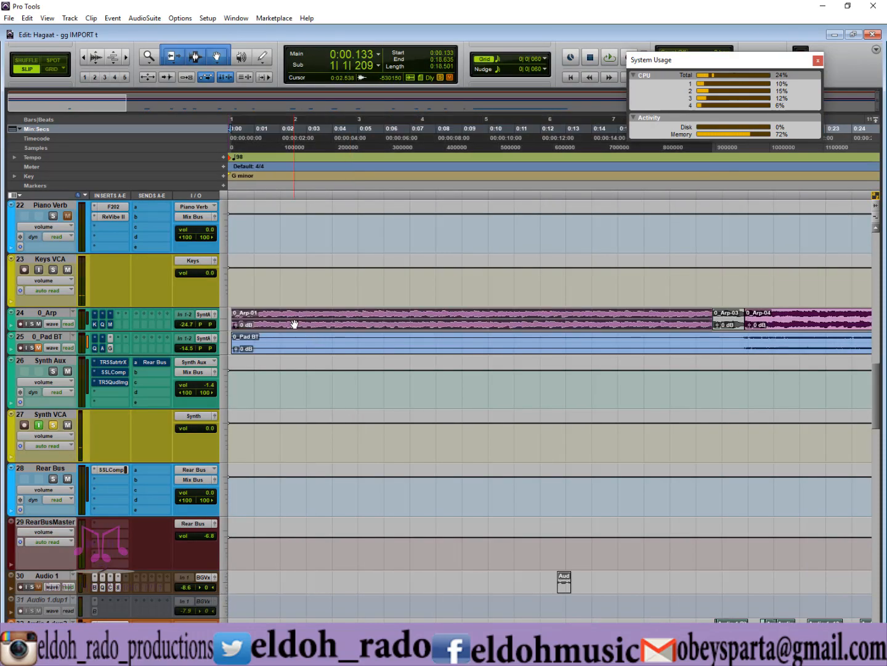
key("ctrl+equal")
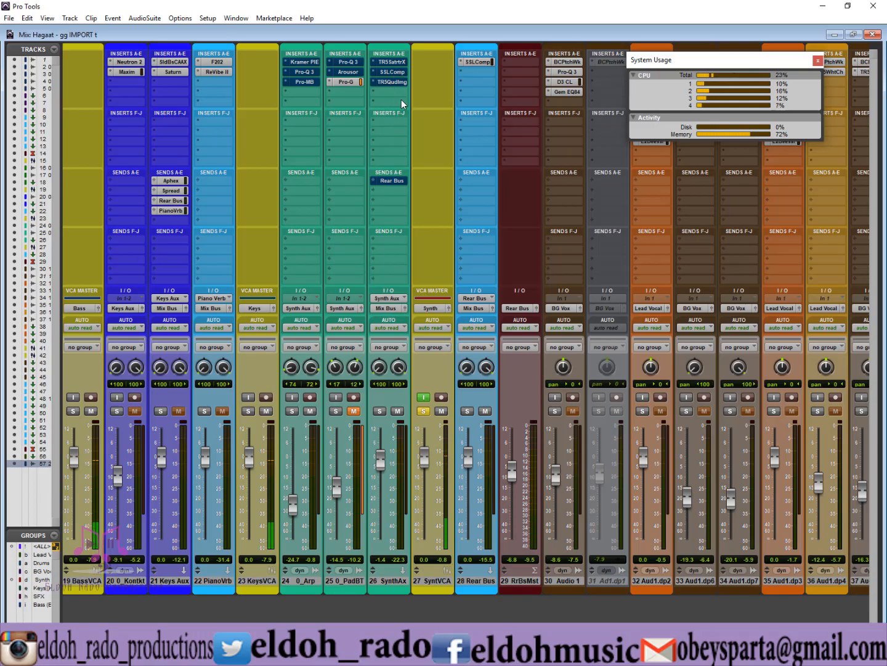
Step: Take the TR5 Saturator X and SSLComp inserts on Synth Aux out of bypass and review both plug-ins' settings
left_click(400, 62, "ctrl")
left_click(401, 71, "ctrl")
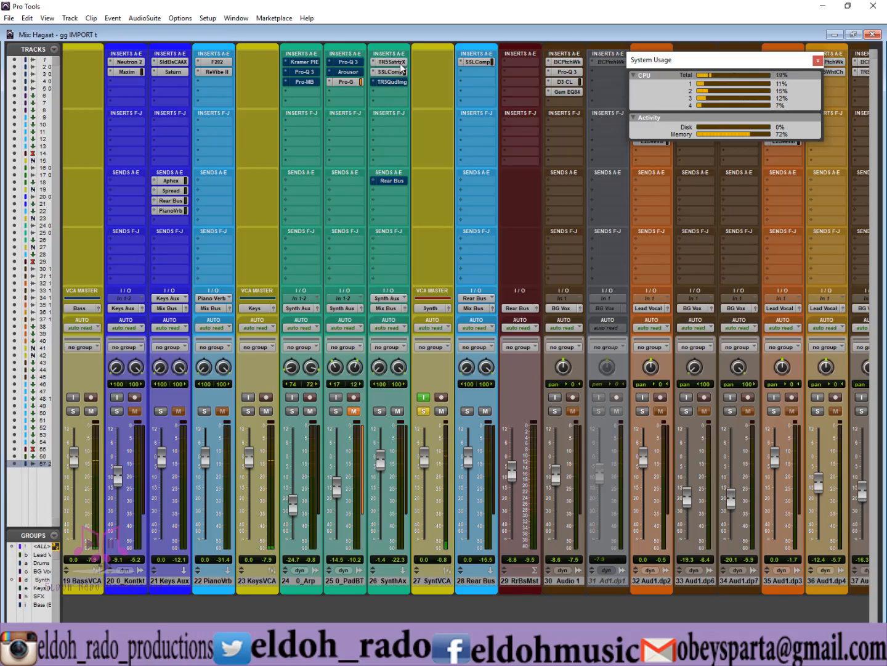
left_click(400, 62)
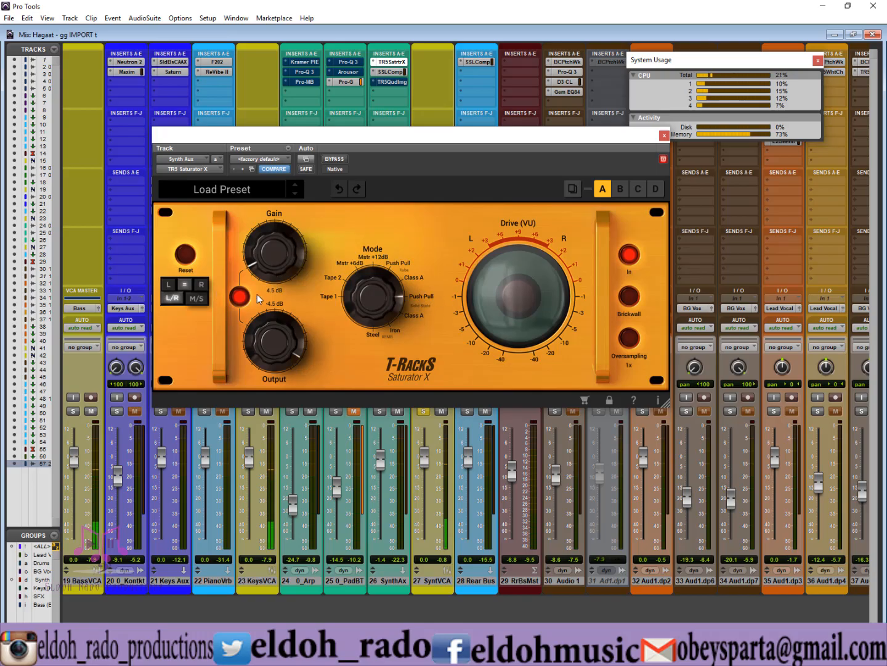
left_click(663, 135)
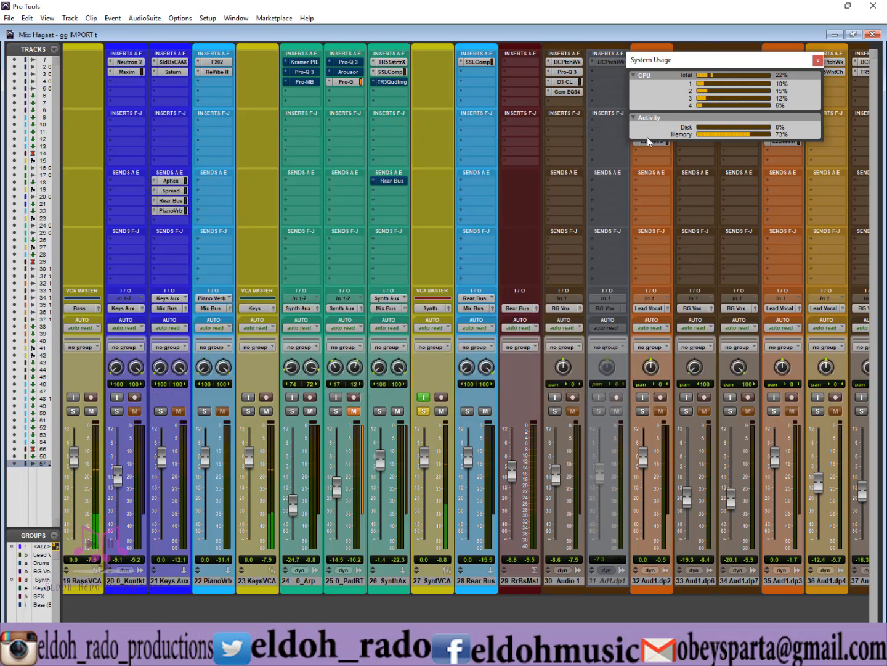
left_click(391, 72)
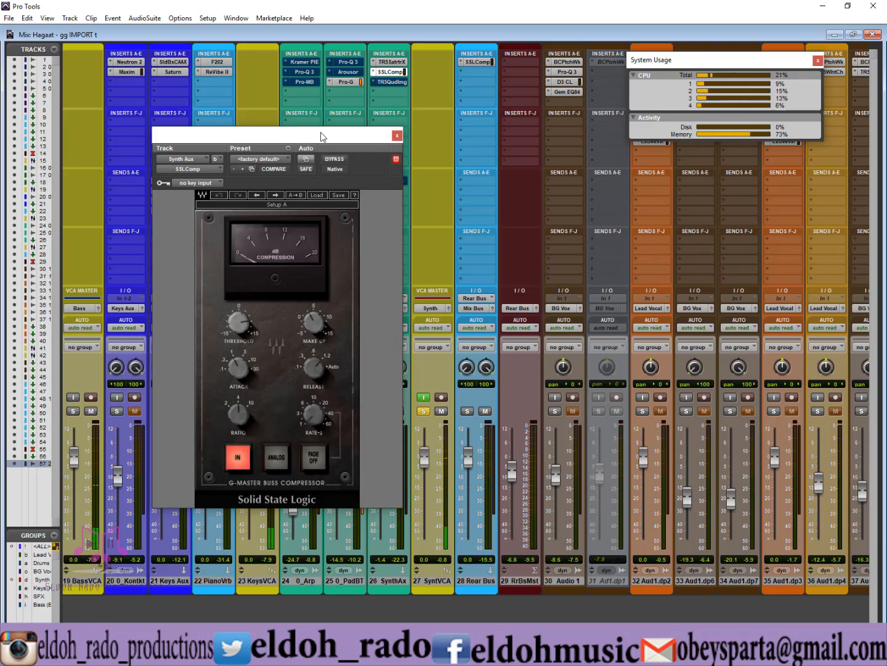
left_click(397, 136)
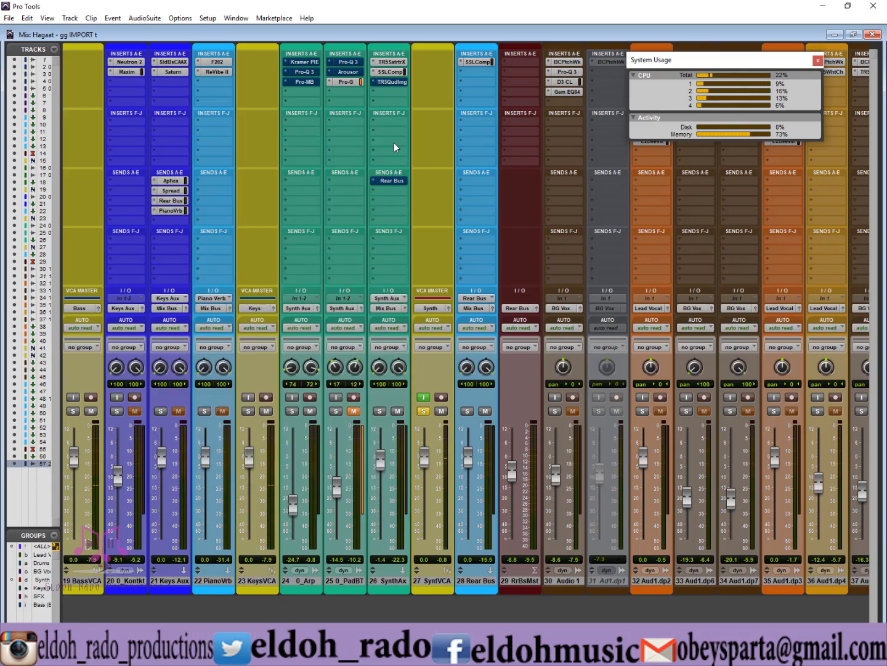
Step: Take the TR5 Quad Image insert on the Synth Aux track out of bypass
left_click(400, 82)
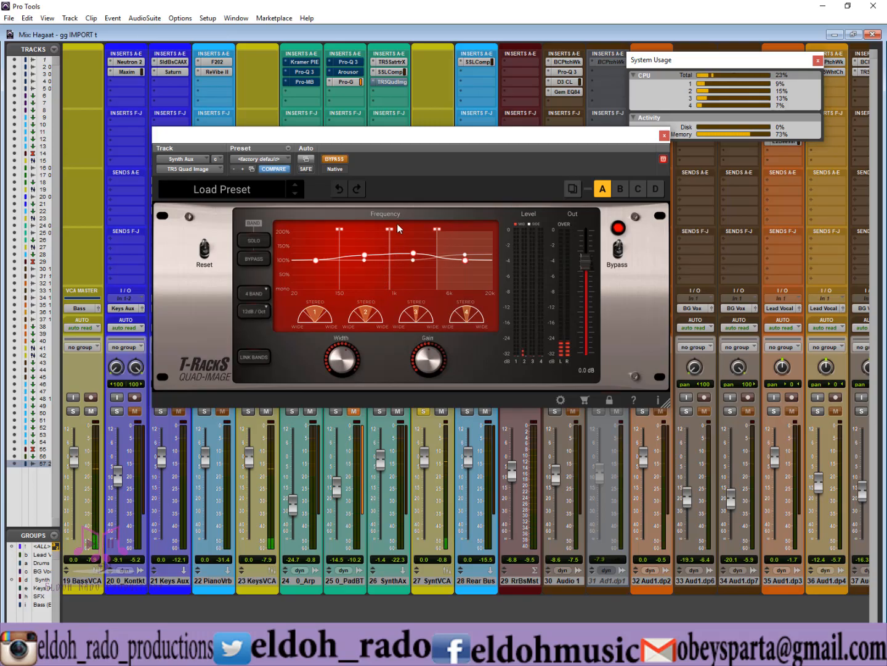
left_click(334, 159)
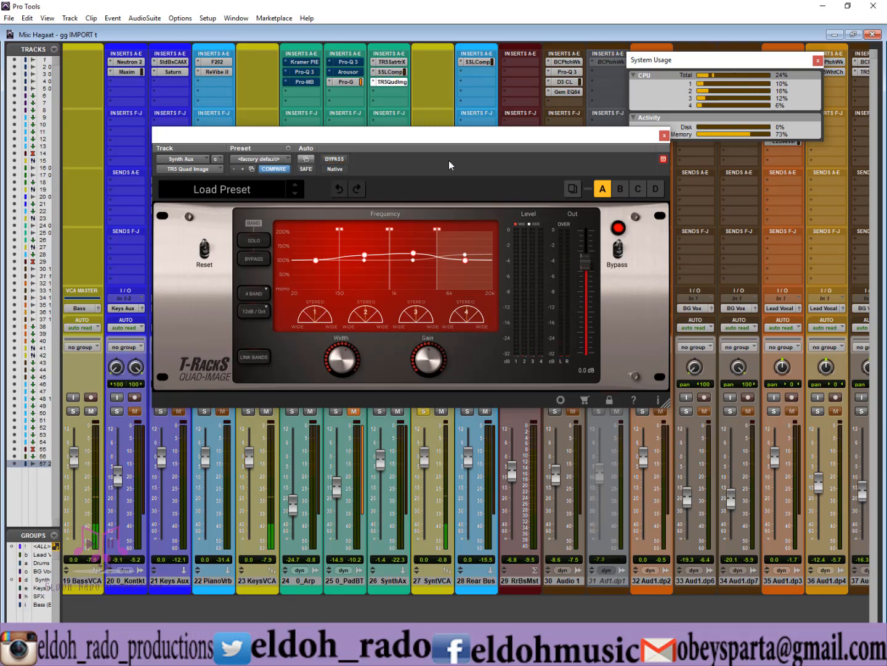
left_click(664, 136)
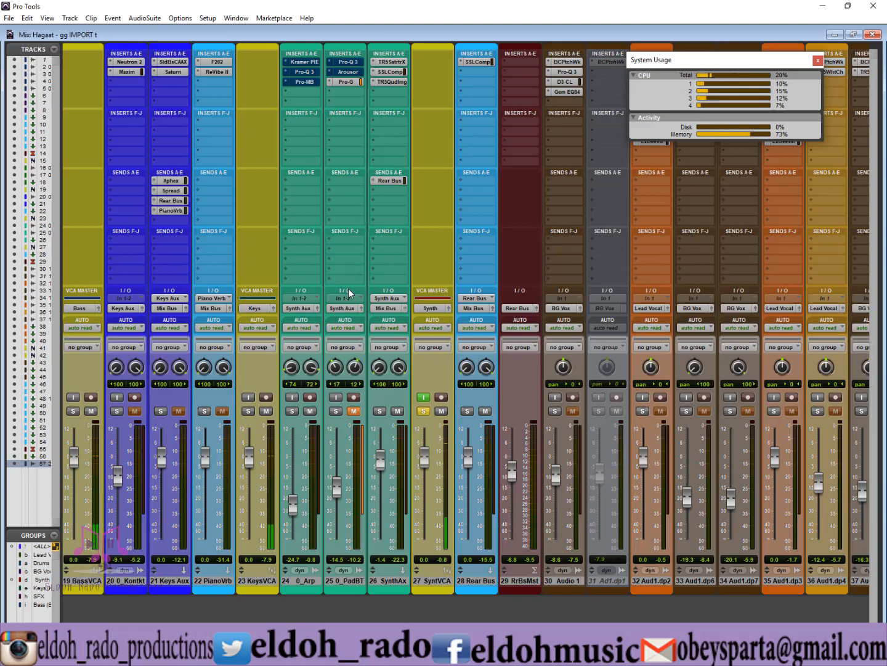
Step: Take the Kramer PIE insert on the 0_Arp track out of bypass and compare the sound with and without it
left_click(303, 62)
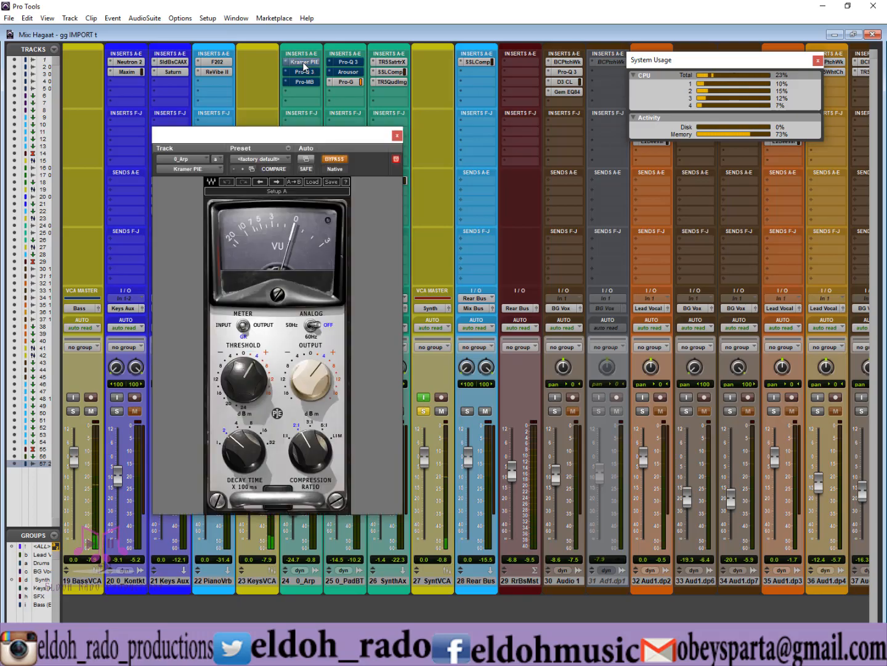
left_click_drag(295, 134, 325, 112)
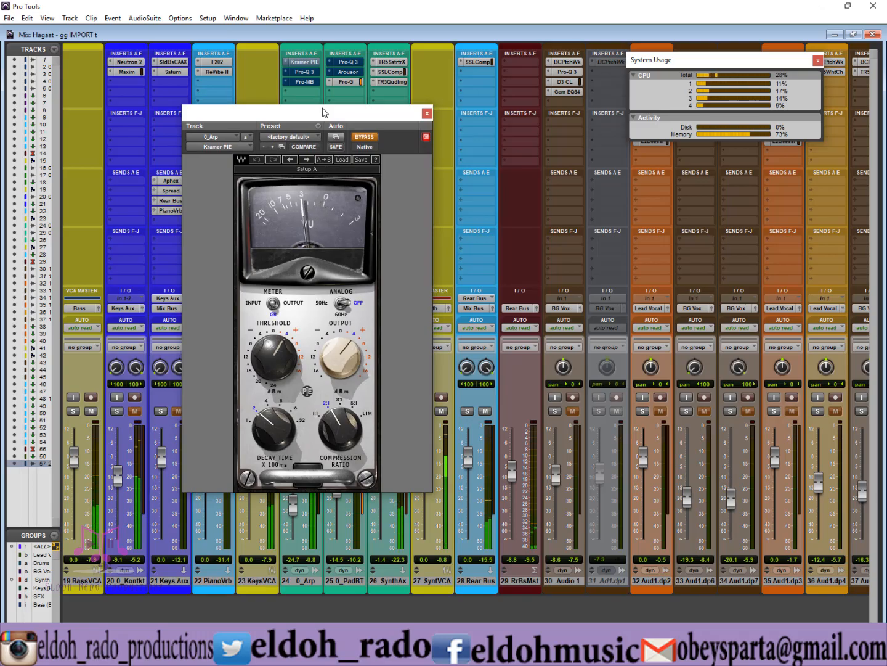
left_click(366, 138)
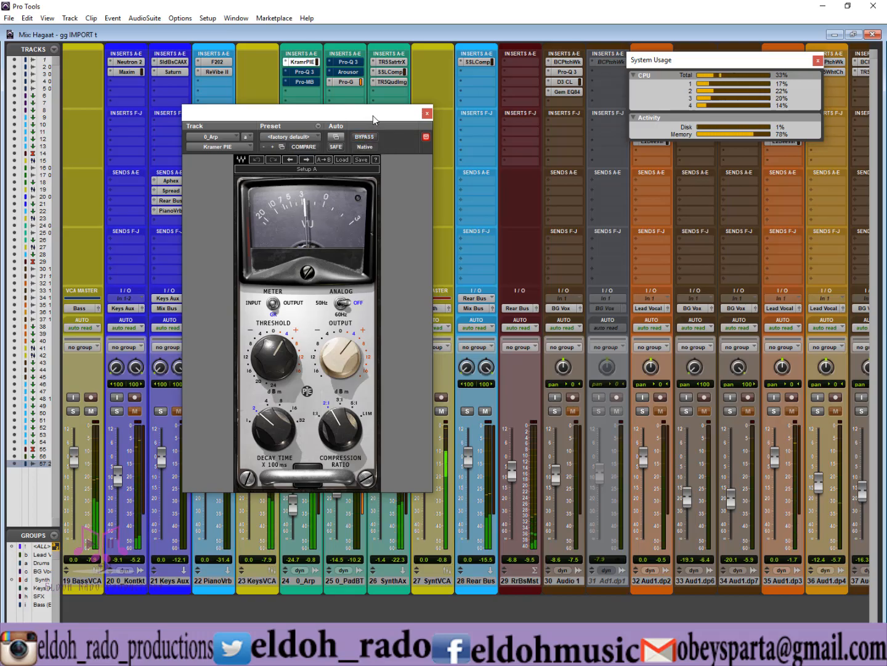
left_click(374, 137)
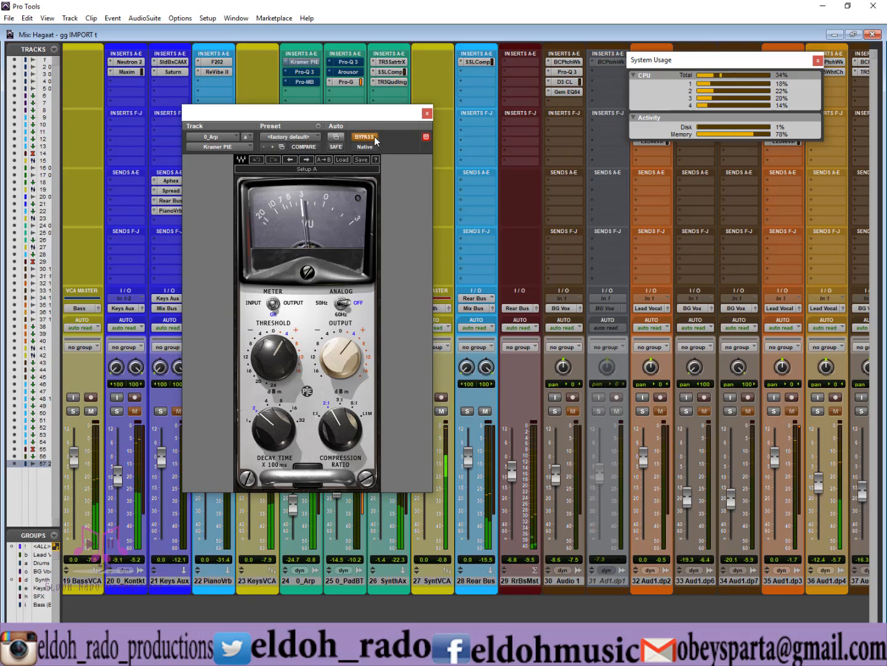
left_click(375, 138)
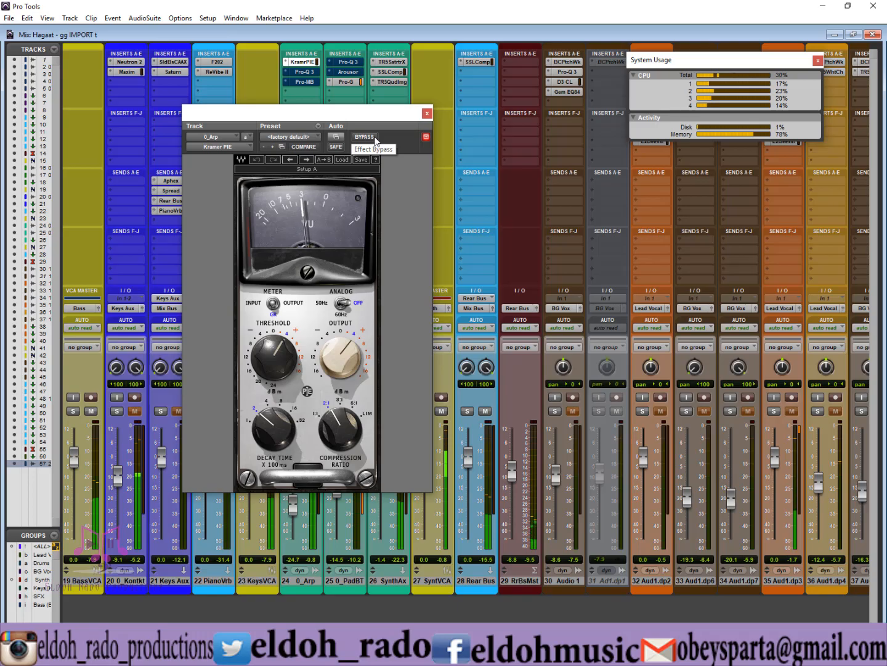
left_click(365, 137)
left_click(375, 137)
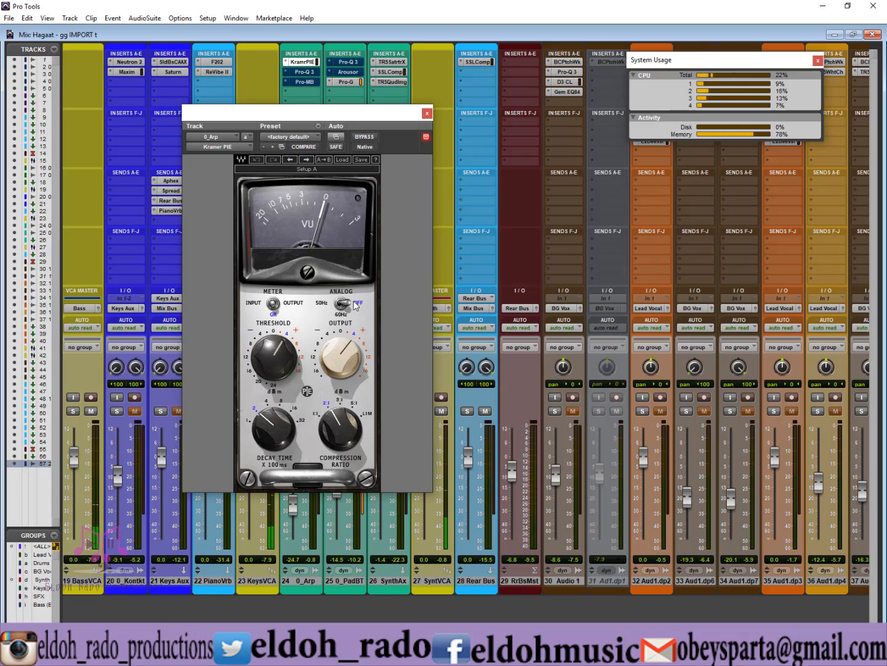
Step: Review the Kramer PIE settings, compare it bypassed and active once more, and close the plug-in
mouse_move(320, 419)
left_click_drag(350, 113, 360, 127)
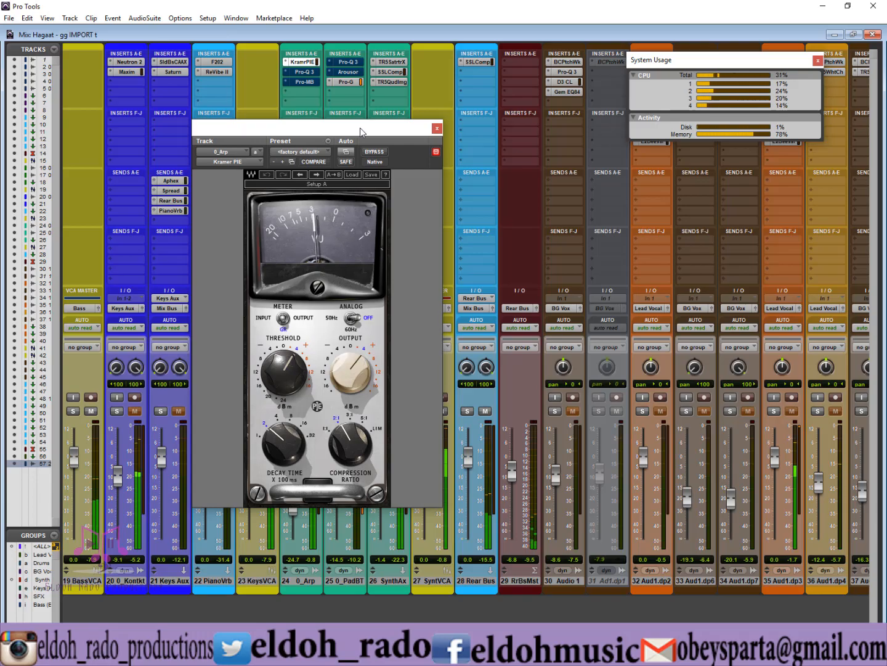
left_click(374, 154)
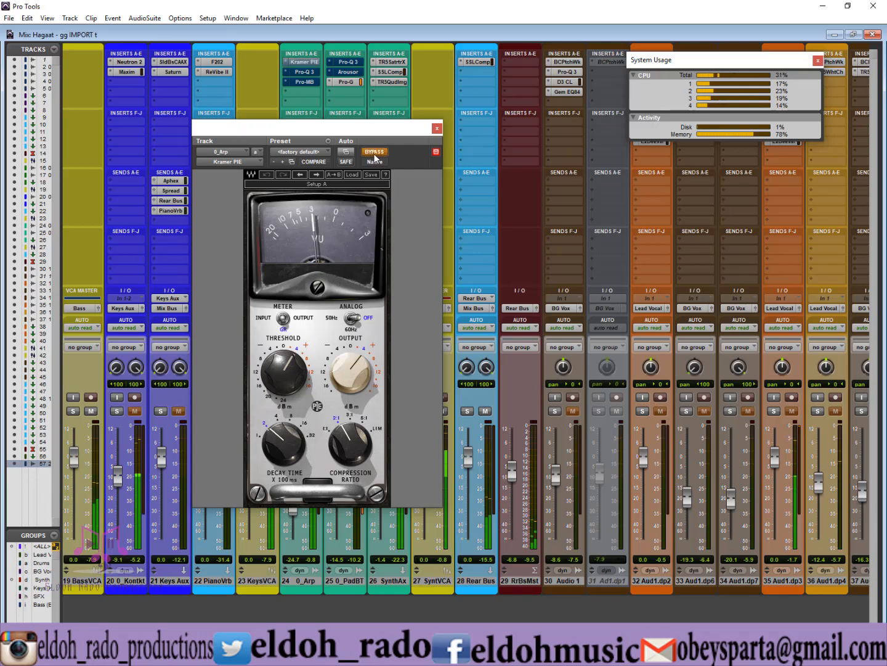
left_click(374, 154)
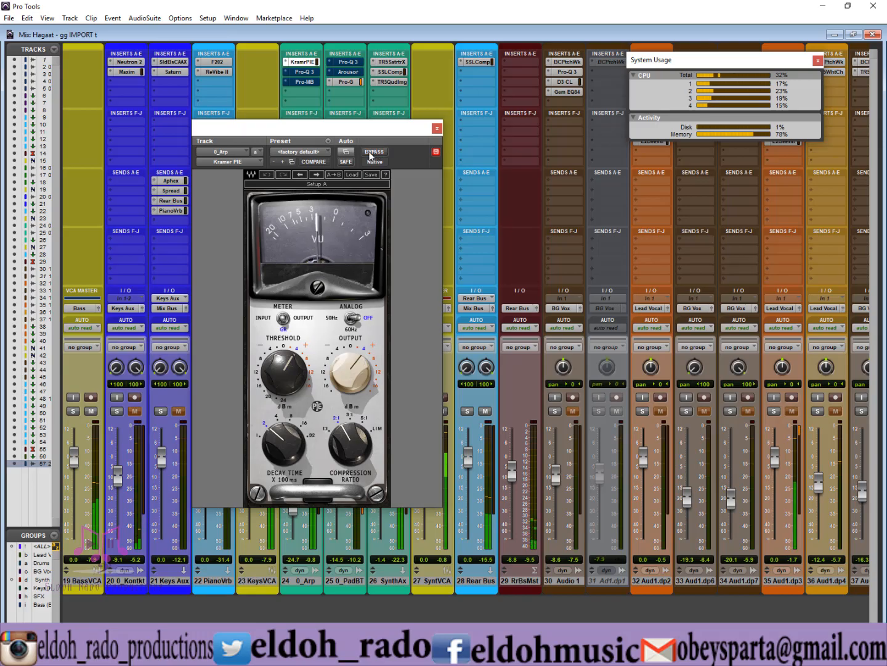
left_click(437, 129)
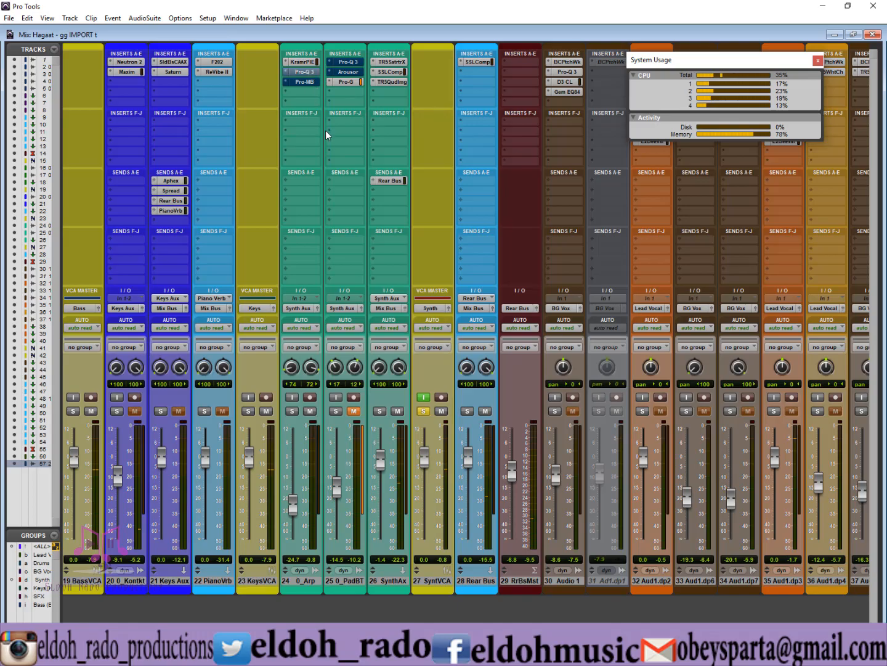
Step: Examine the high-shelf and low-cut bands of the FabFilter Pro-Q 3 insert on the 0_Arp track
left_click(305, 72)
left_click_drag(412, 128, 354, 111)
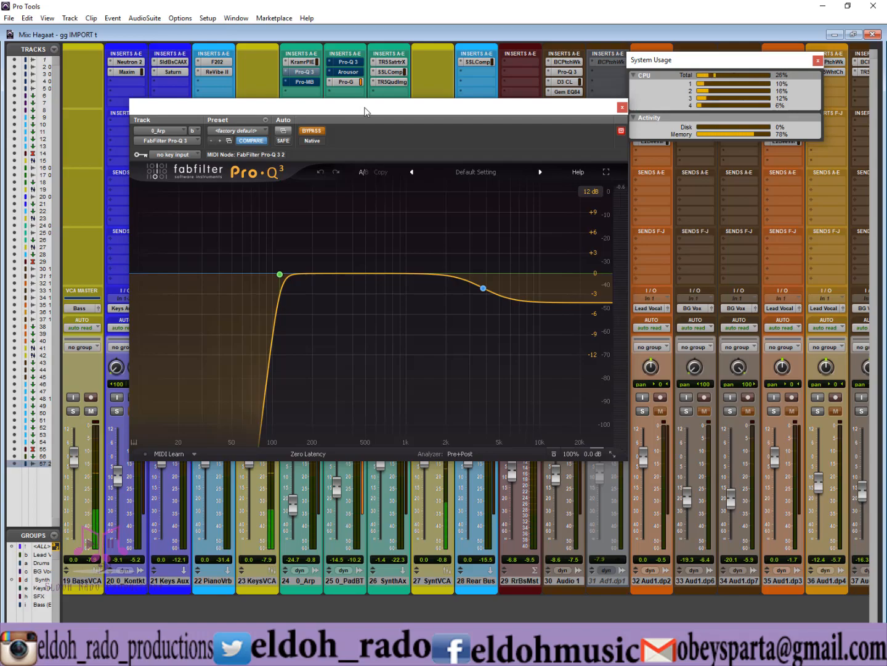
left_click_drag(364, 107, 367, 94)
left_click(487, 275)
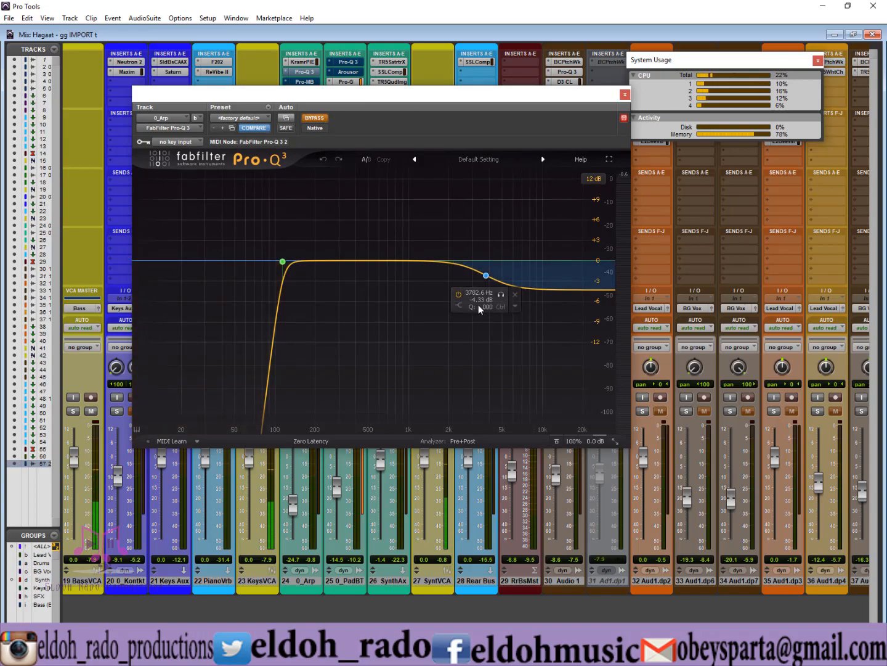
left_click(283, 262)
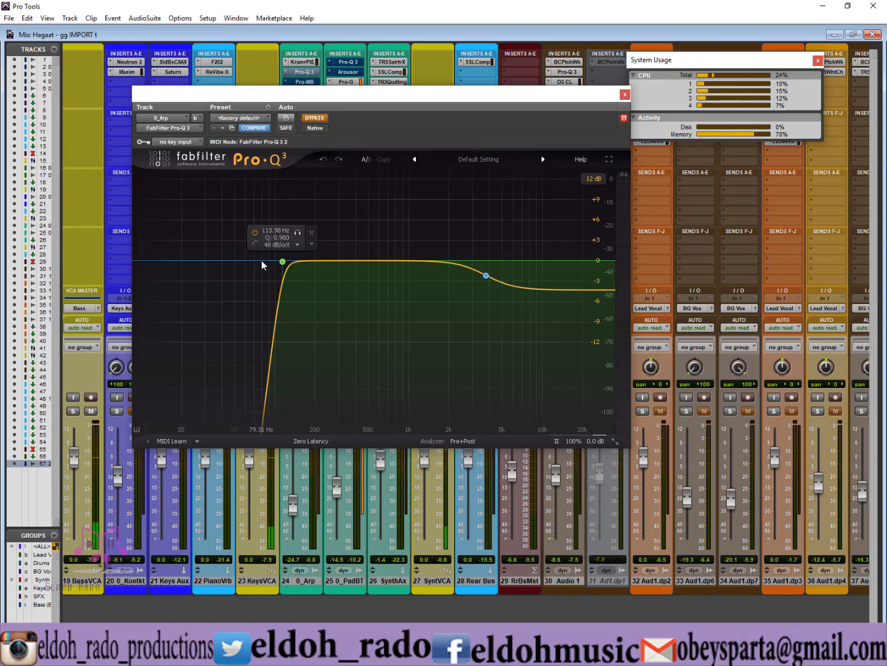
Step: Take the 0_Arp track's Pro-Q 3 out of bypass, compare it against the bypassed sound, and close the plug-in
left_click(326, 120)
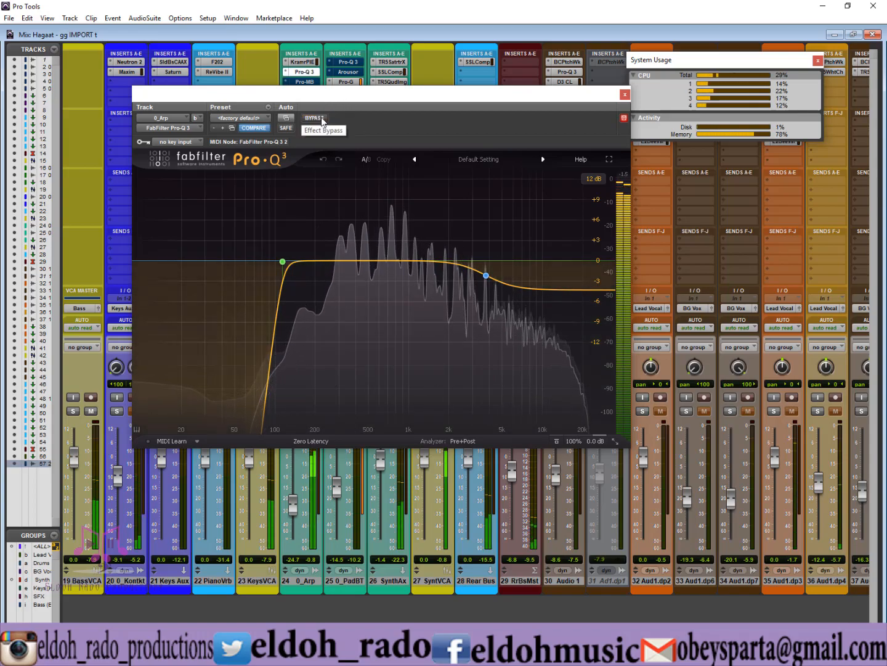
left_click(321, 120)
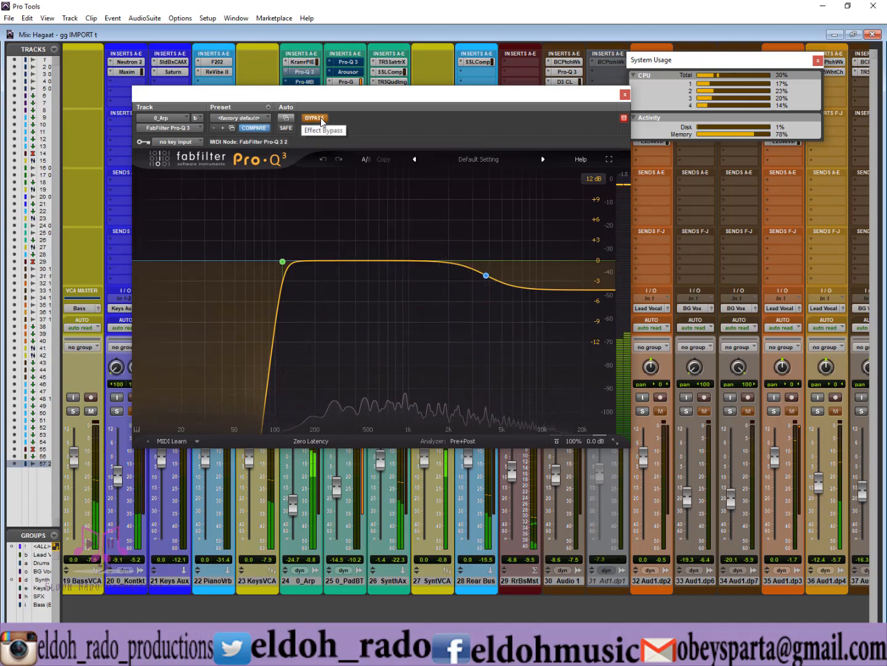
left_click(321, 119)
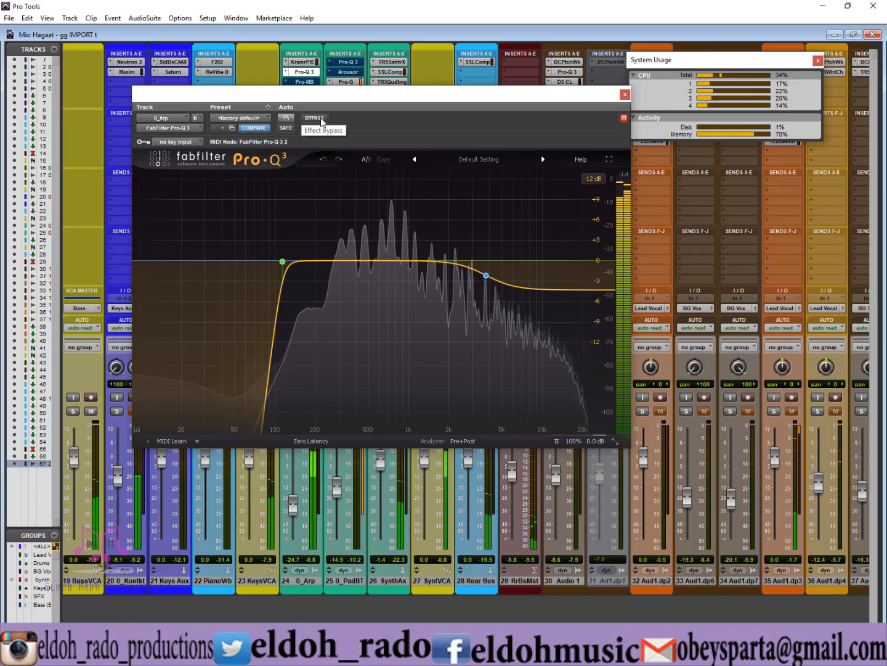
key("space")
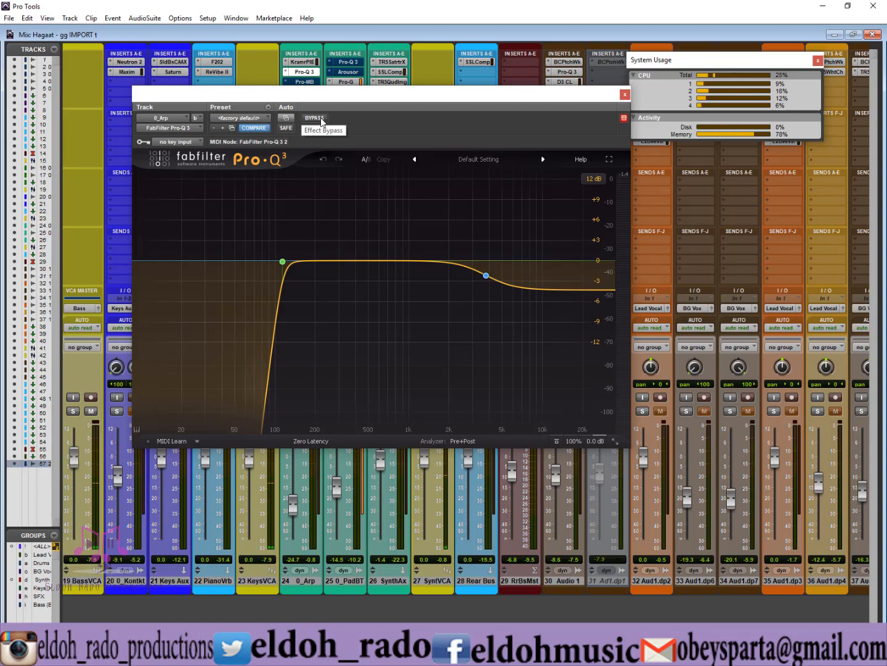
left_click(624, 94)
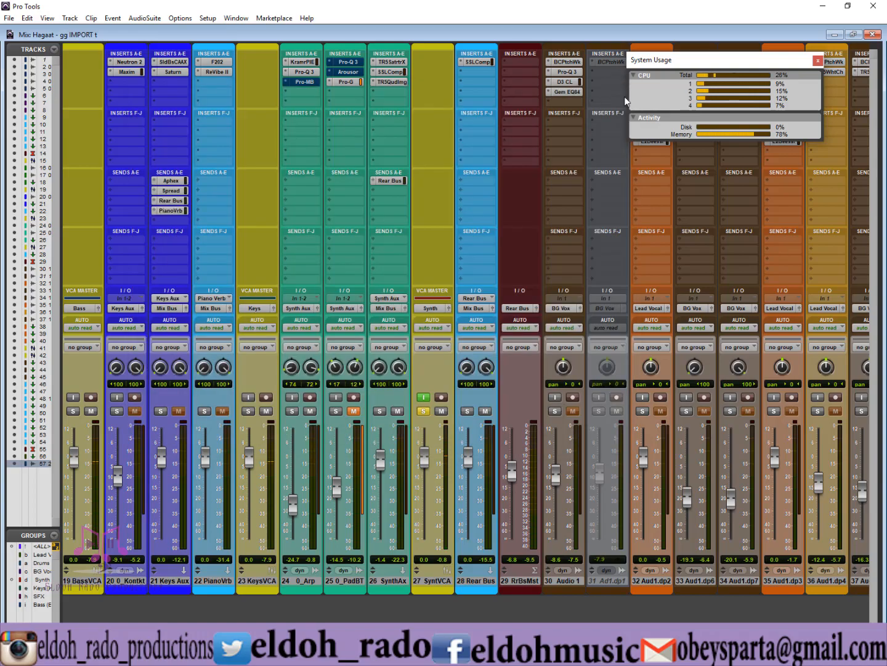
Step: Take the FabFilter Pro-MB insert on the 0_Arp track out of bypass and set its display range to 6 dB
left_click(311, 84)
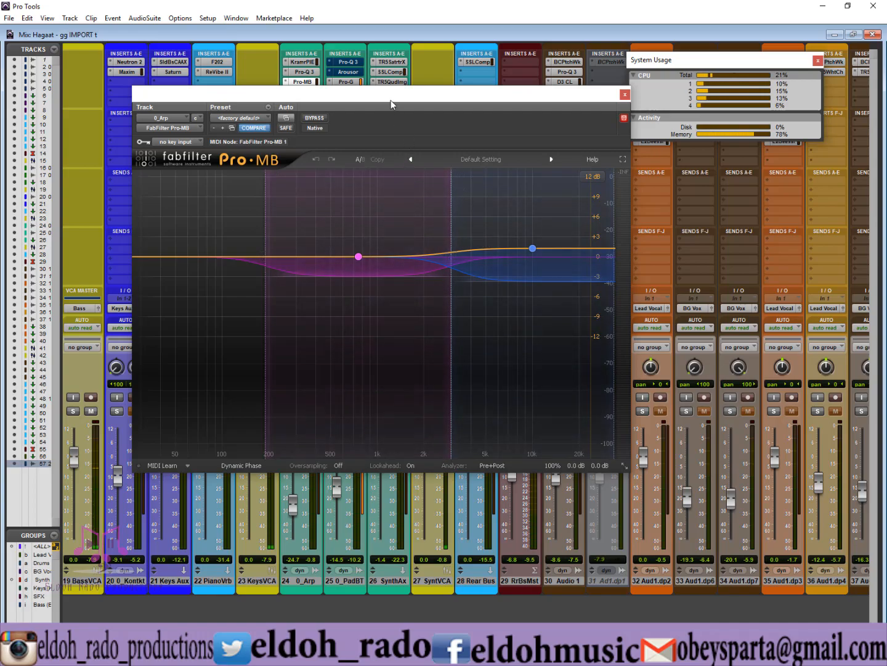
key("space")
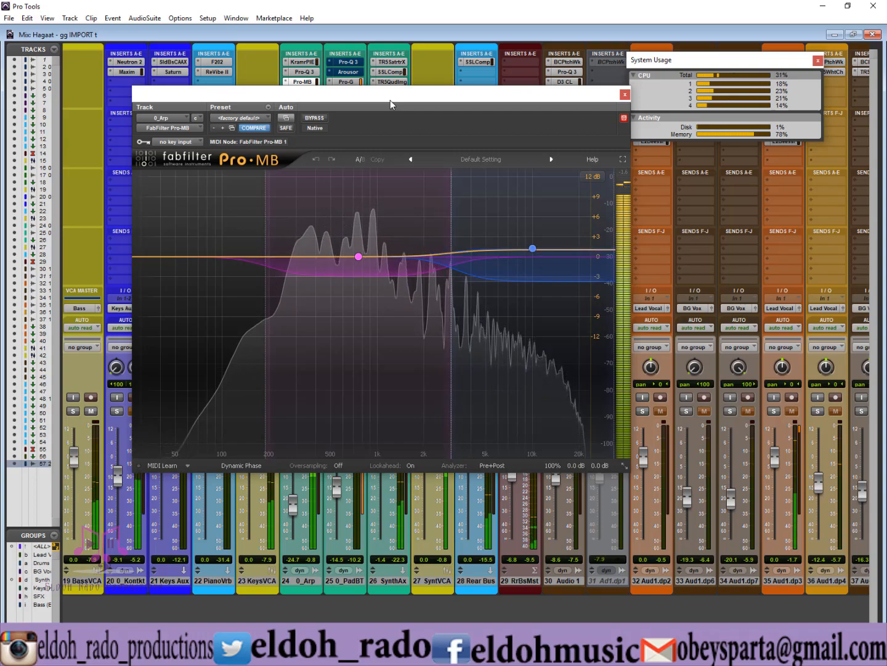
key("space")
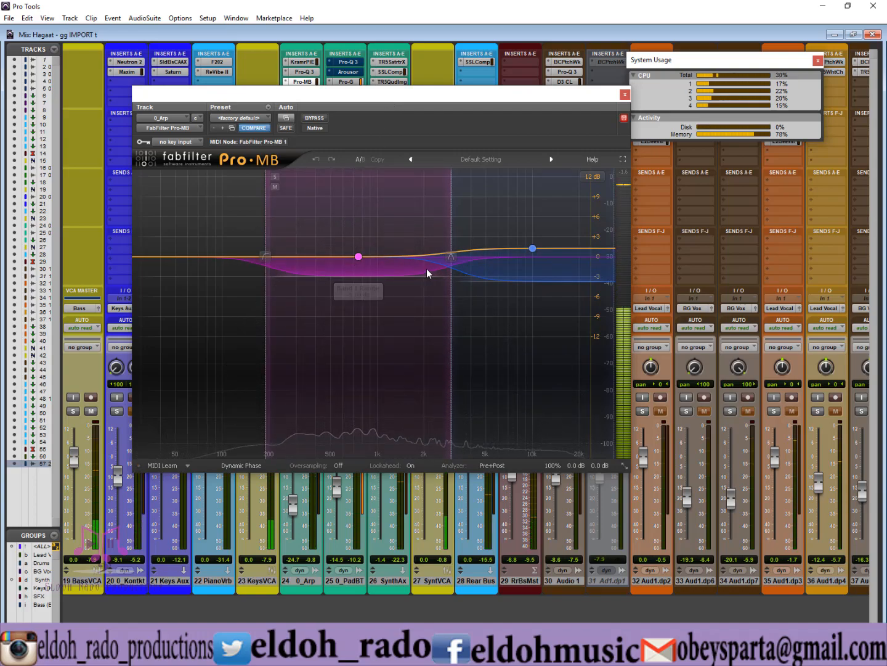
mouse_move(399, 273)
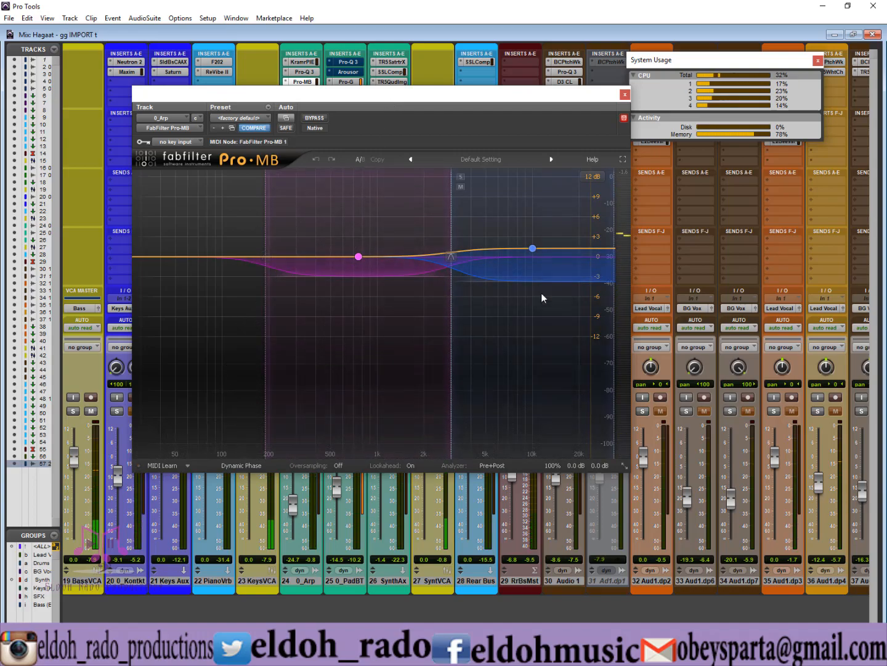
left_click(587, 180)
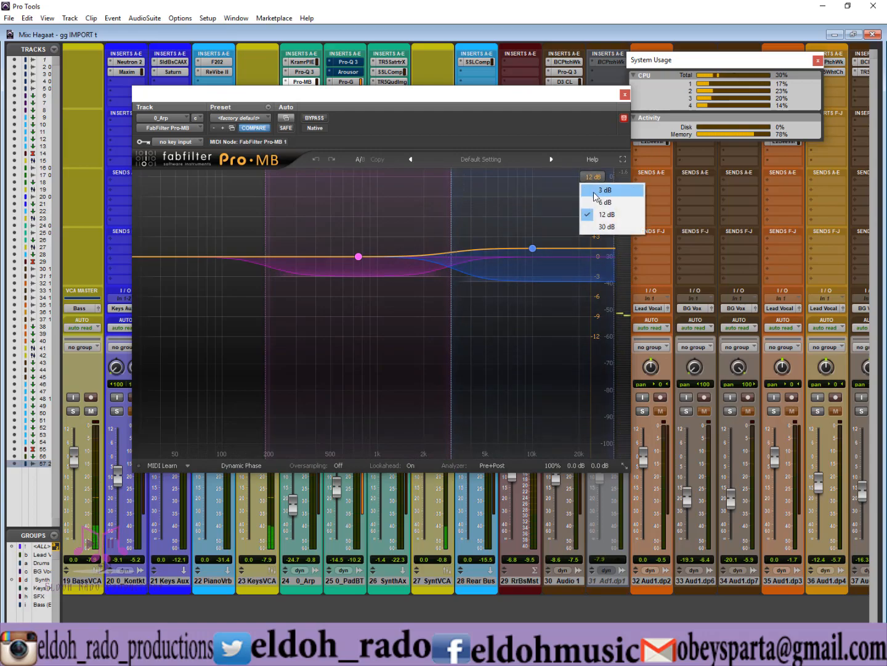
left_click(598, 202)
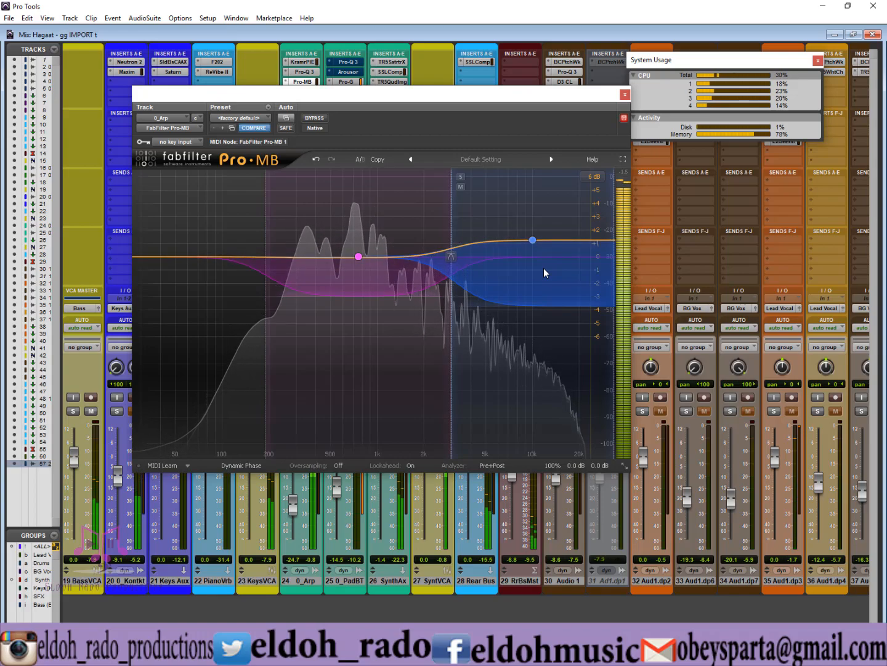
Step: Compare Pro-MB bypassed and active during playback, leave it active, close it, and mute the 0_Arp track
left_click(307, 119)
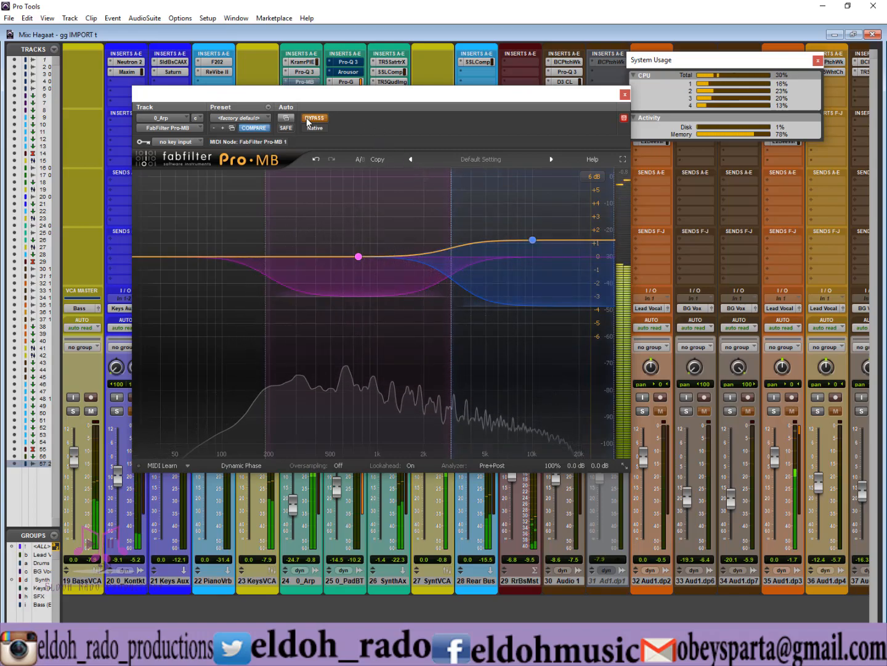
left_click(308, 119)
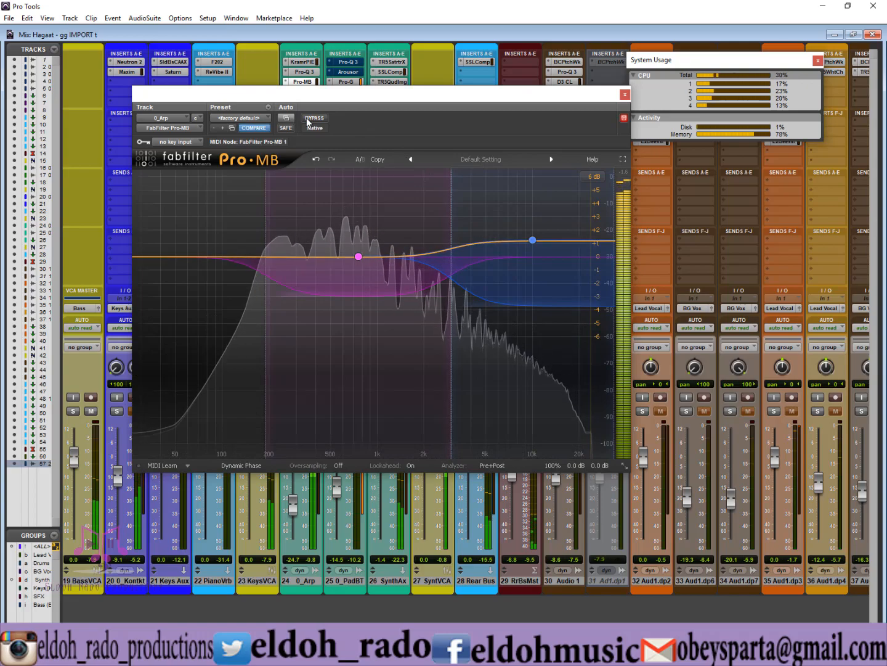
left_click_drag(318, 93, 315, 97)
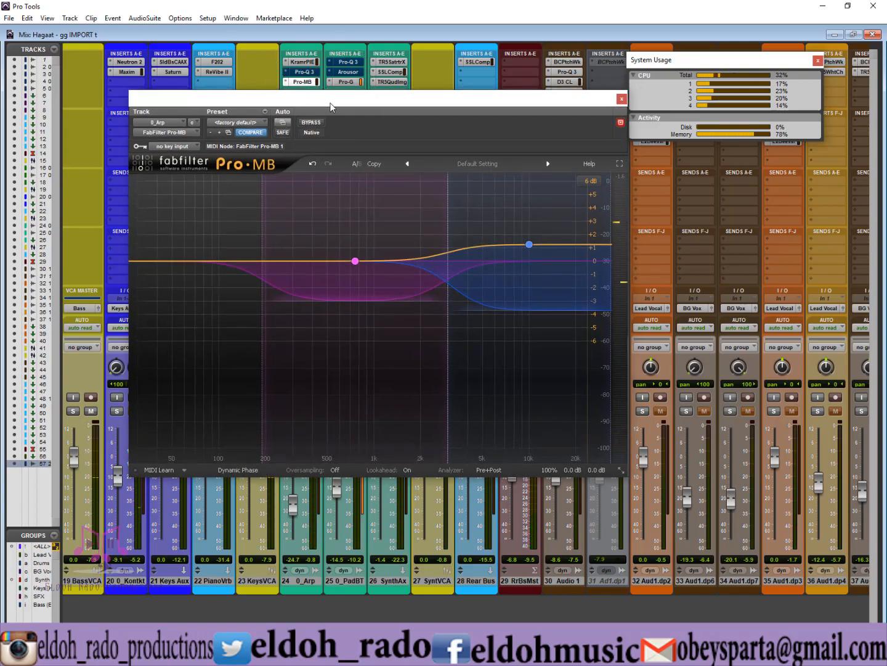
key("space")
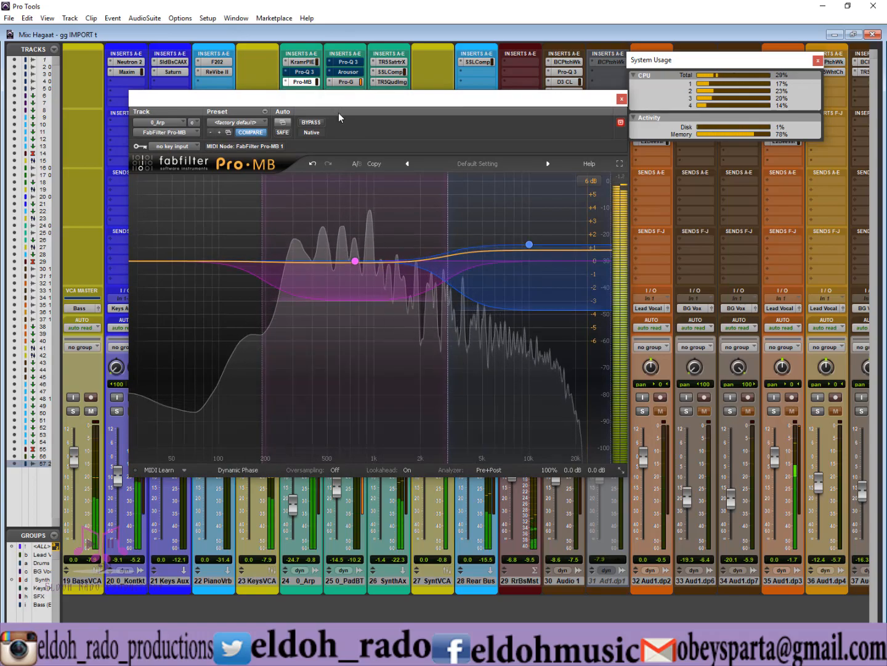
key("space")
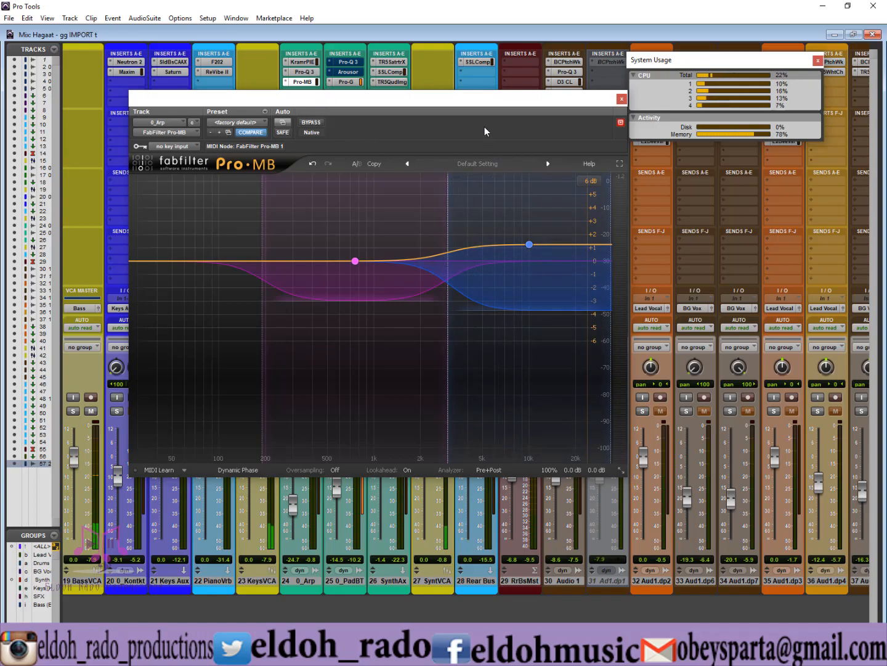
key("space")
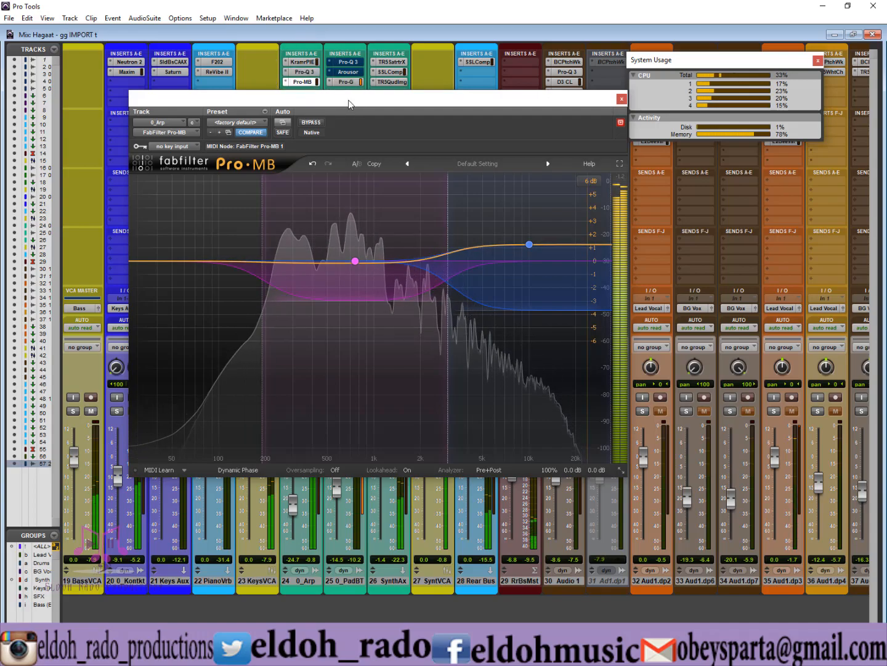
key("space")
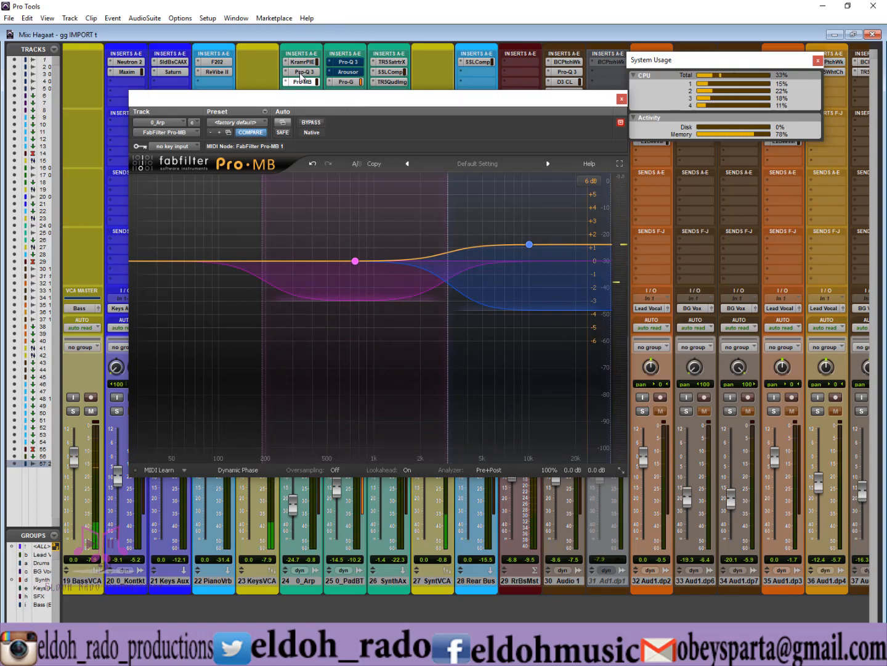
left_click(621, 98)
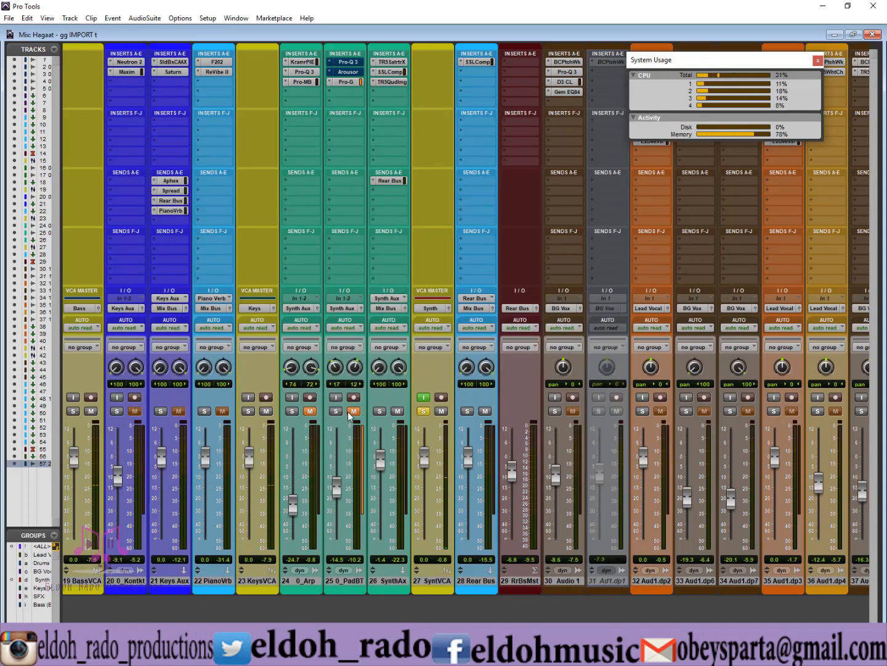
Step: Switch to the Edit window and place the playback cursor on the 0_Pad BT track just before its audio begins, at about 0:19.626
key("ctrl+equal")
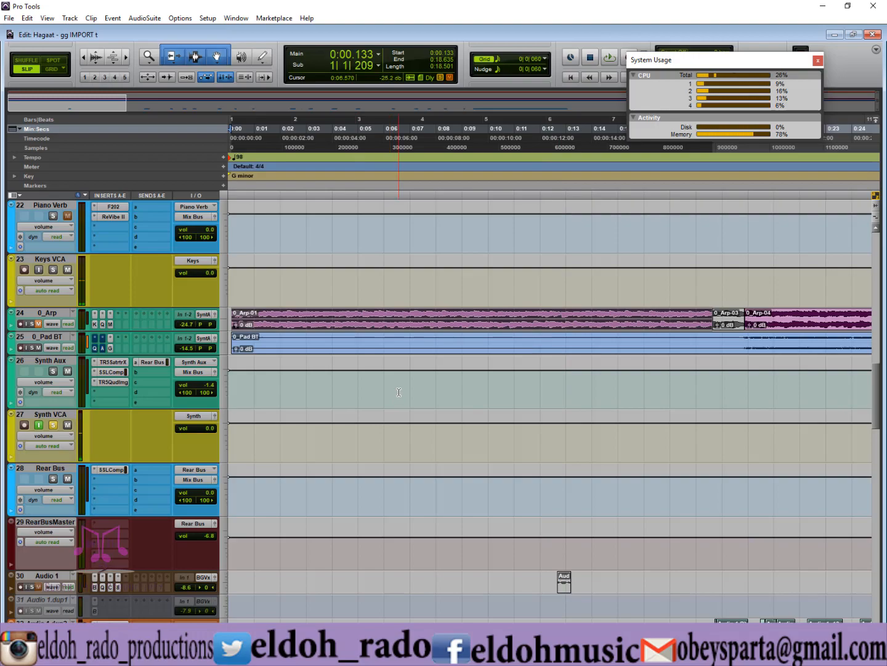
key("ctrl+bracketleft")
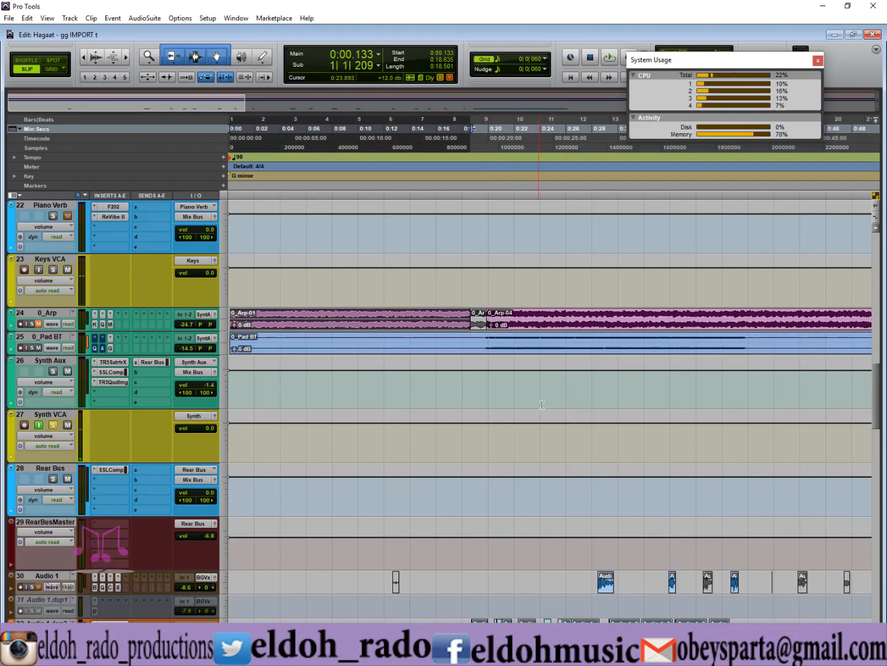
left_click(484, 341)
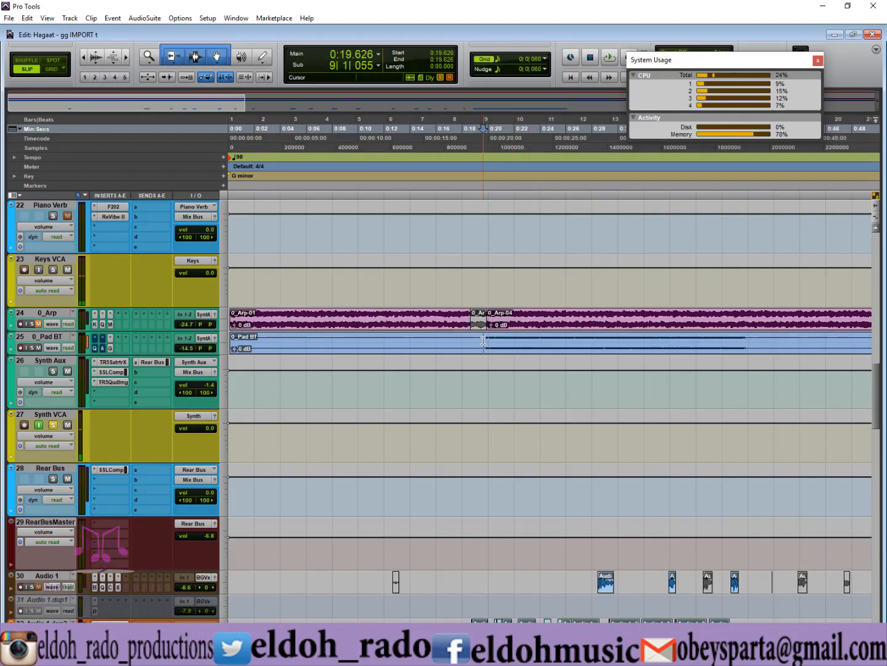
Step: Select the 0_Pad BT audio from 0:19.626 to 0:39.936, and take the track's Pro-Q 3 out of bypass with its window open
left_click_drag(483, 340, 747, 347)
key("ctrl+equal")
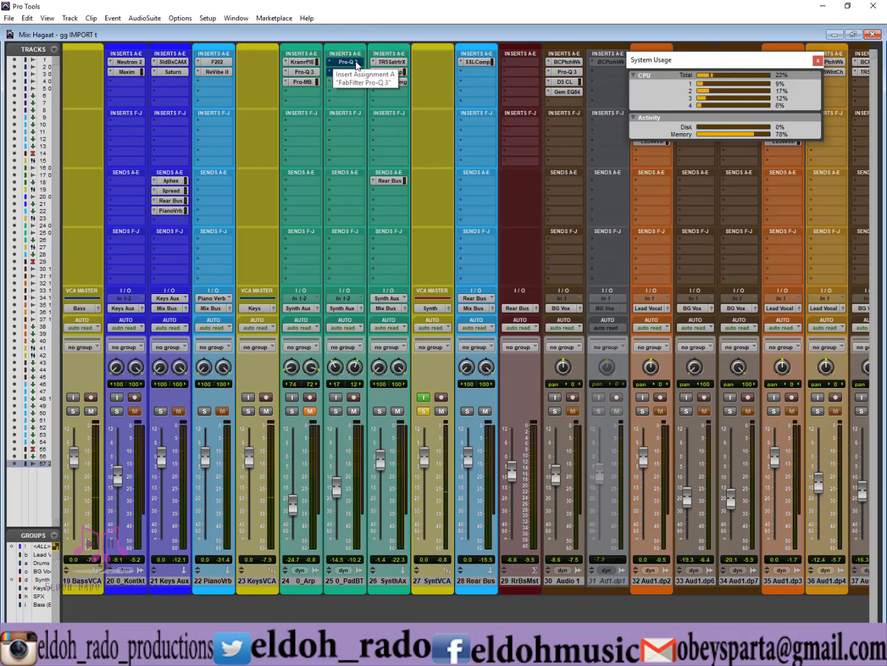
left_click(357, 64, "ctrl")
left_click(357, 64)
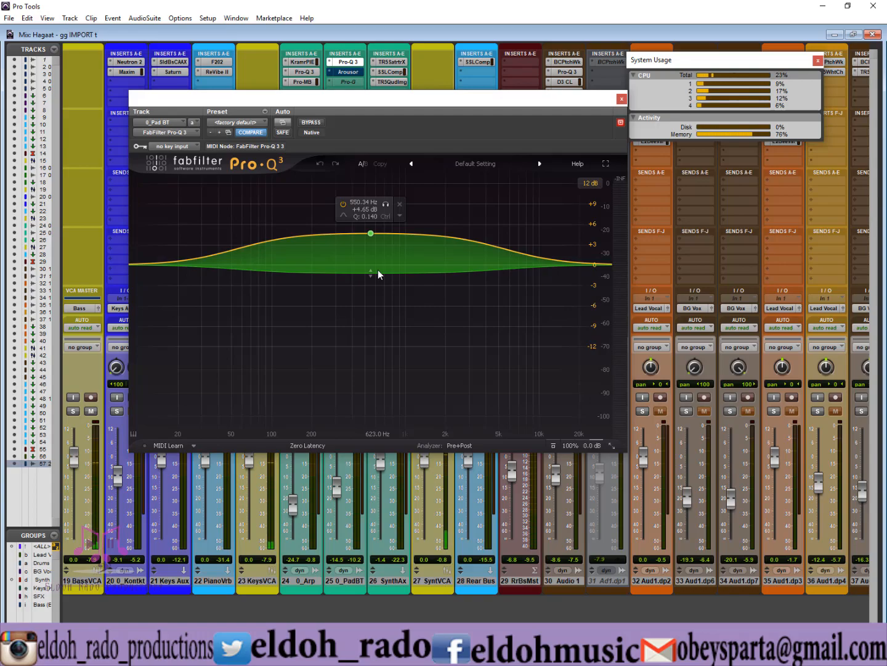
Step: Compare Pro-Q 3 bypassed and active on 0_Pad BT during playback, leave it active, and close the plug-in
left_click(316, 123)
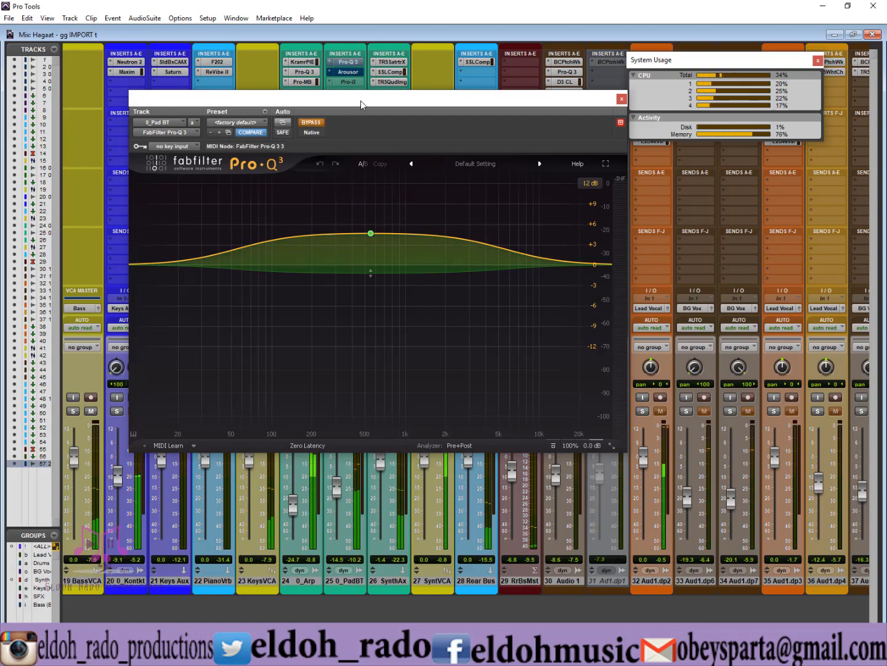
left_click(313, 123)
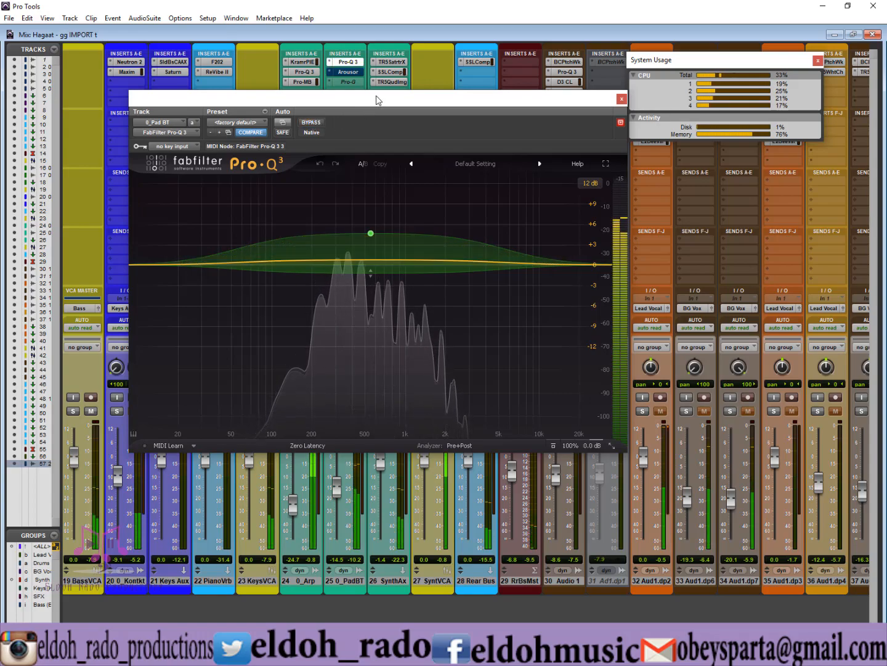
left_click(313, 123)
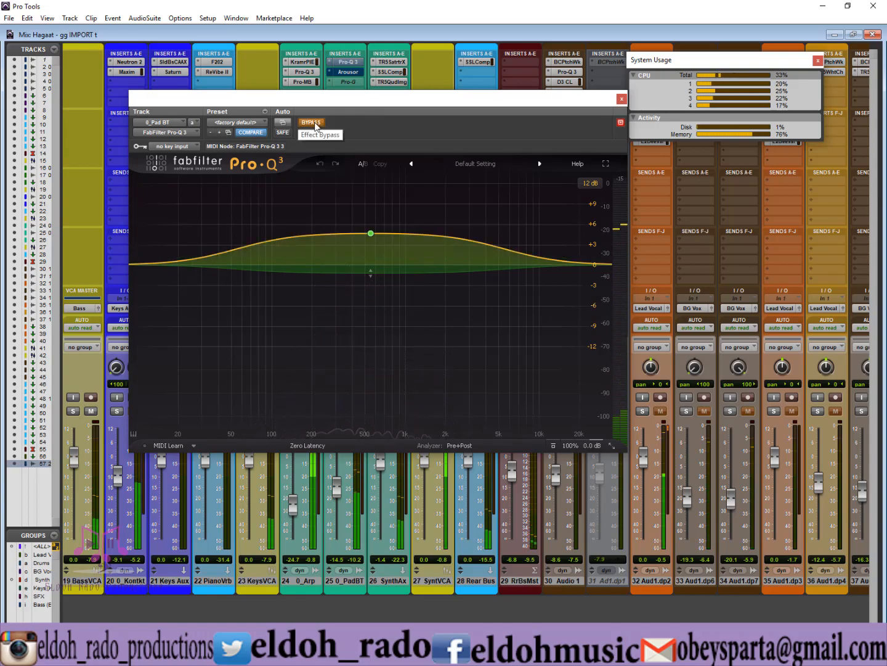
left_click(315, 125)
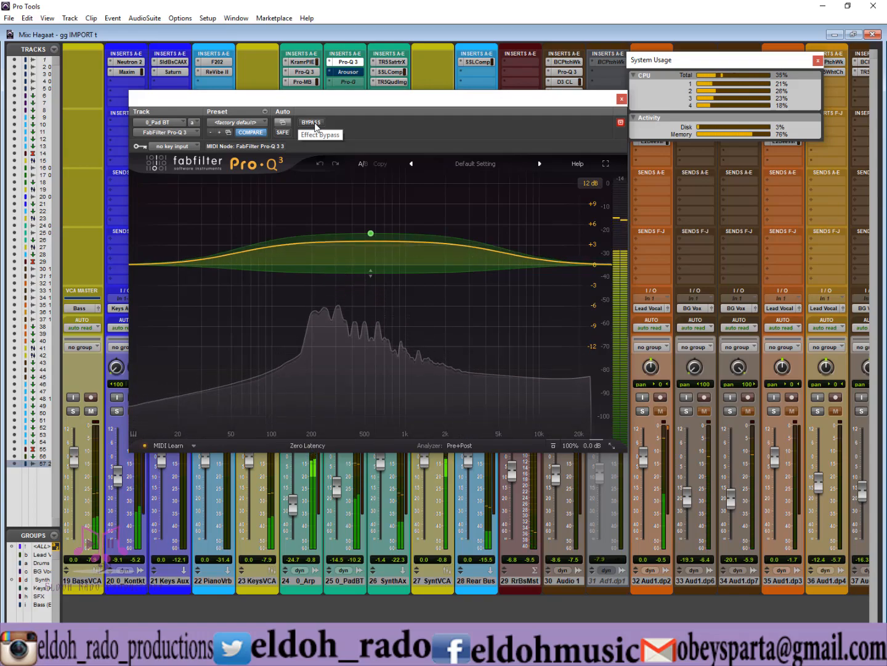
key("space")
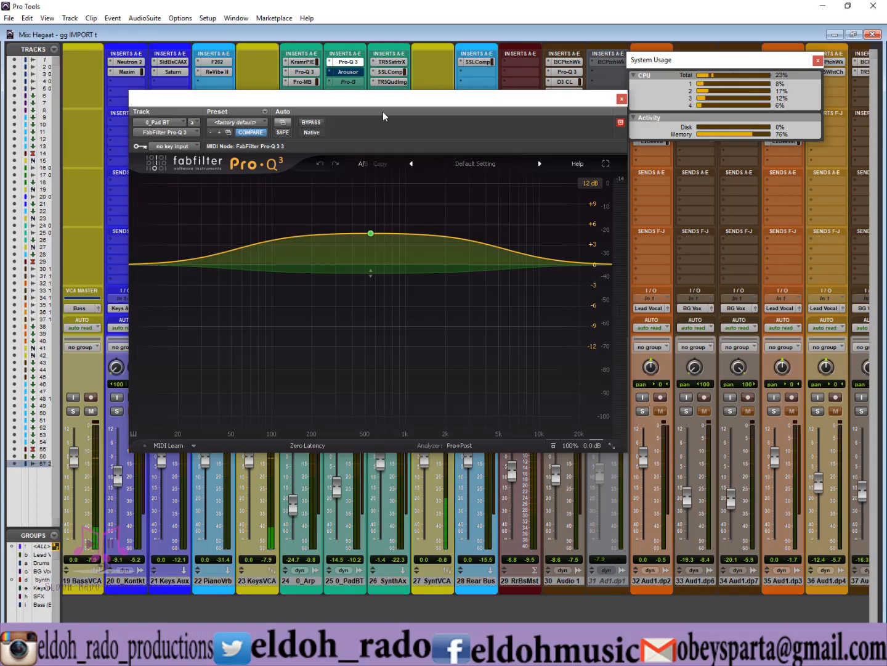
left_click(320, 123)
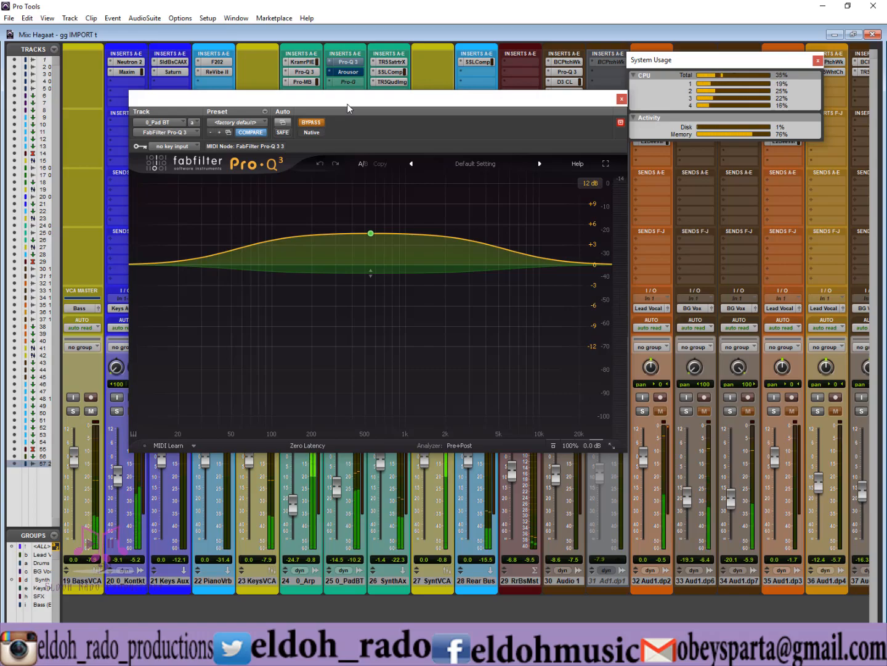
left_click(319, 123)
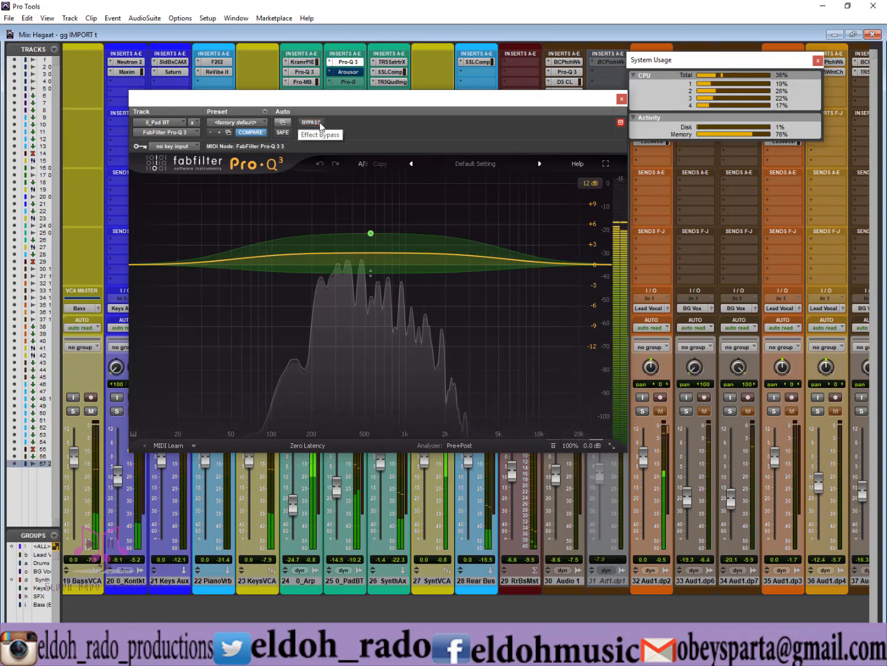
key("space")
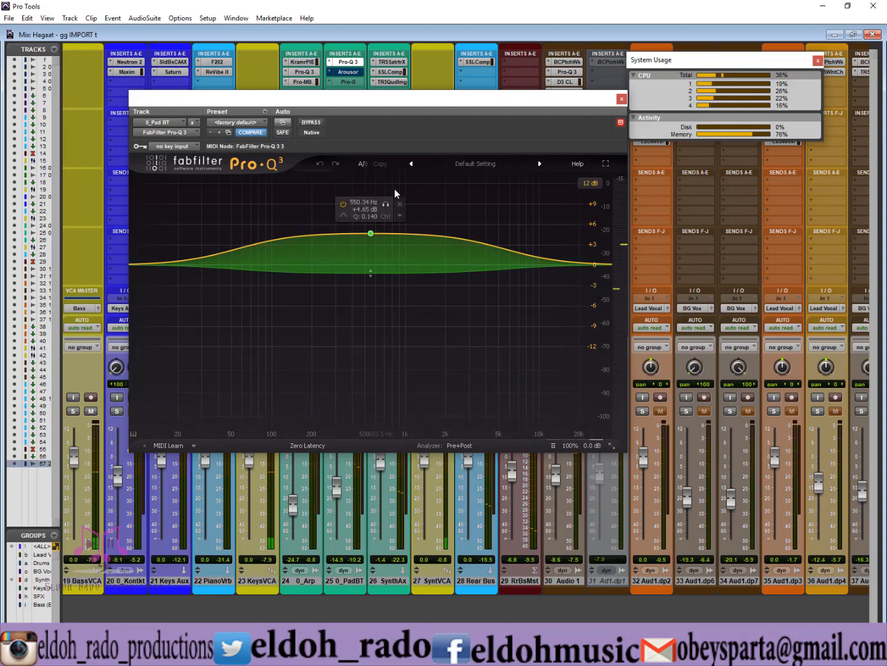
left_click(622, 100)
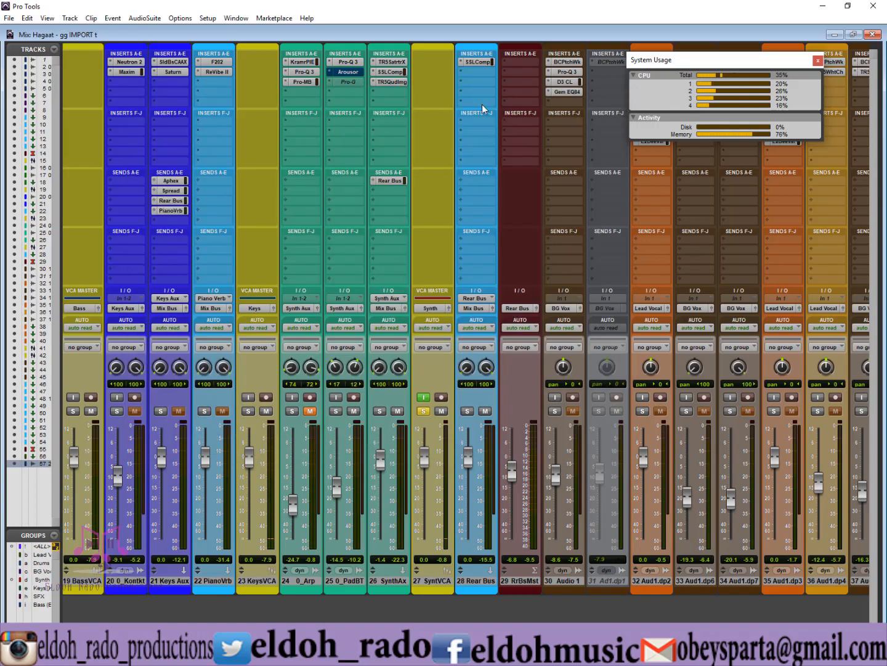
Step: Open the Arousor compressor on the 0_Pad BT track and take it out of bypass
left_click(354, 73)
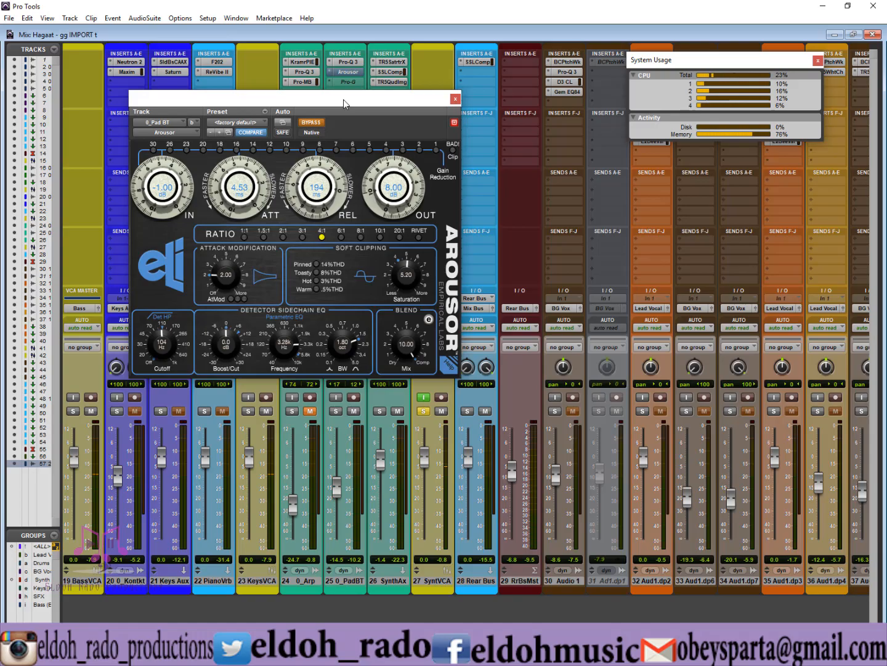
left_click_drag(331, 101, 372, 115)
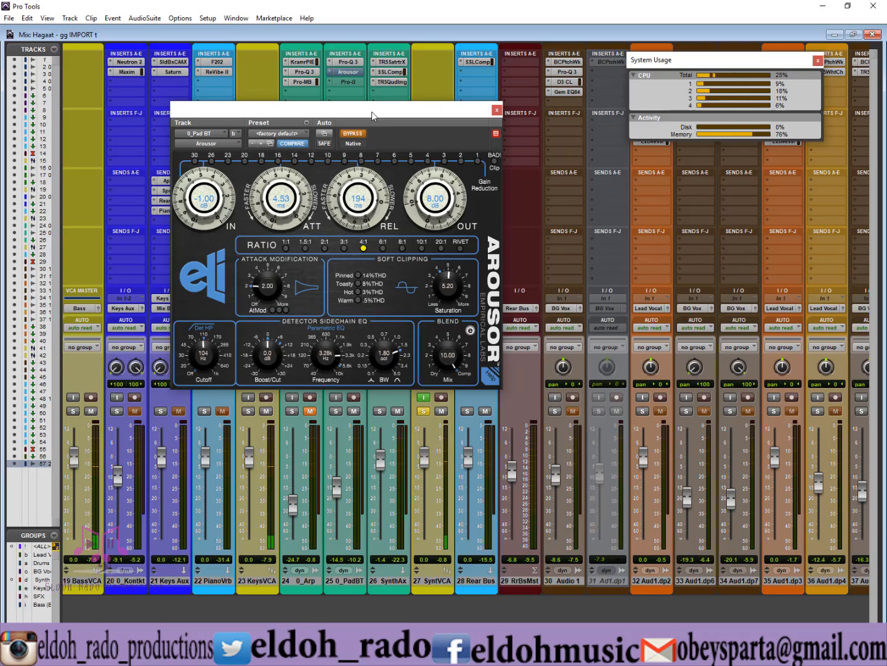
left_click_drag(372, 116, 374, 129)
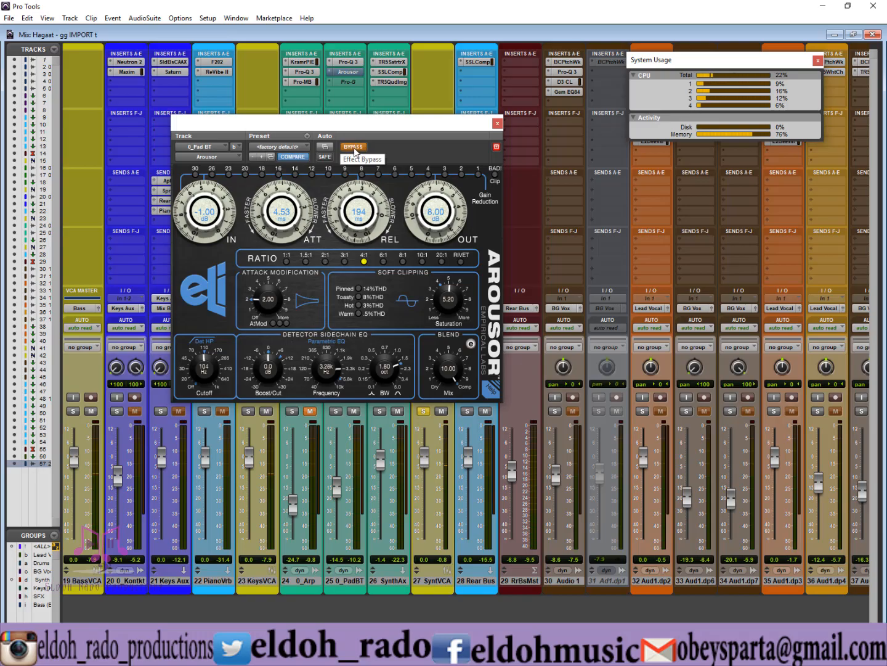
left_click(355, 148)
left_click_drag(374, 126, 382, 128)
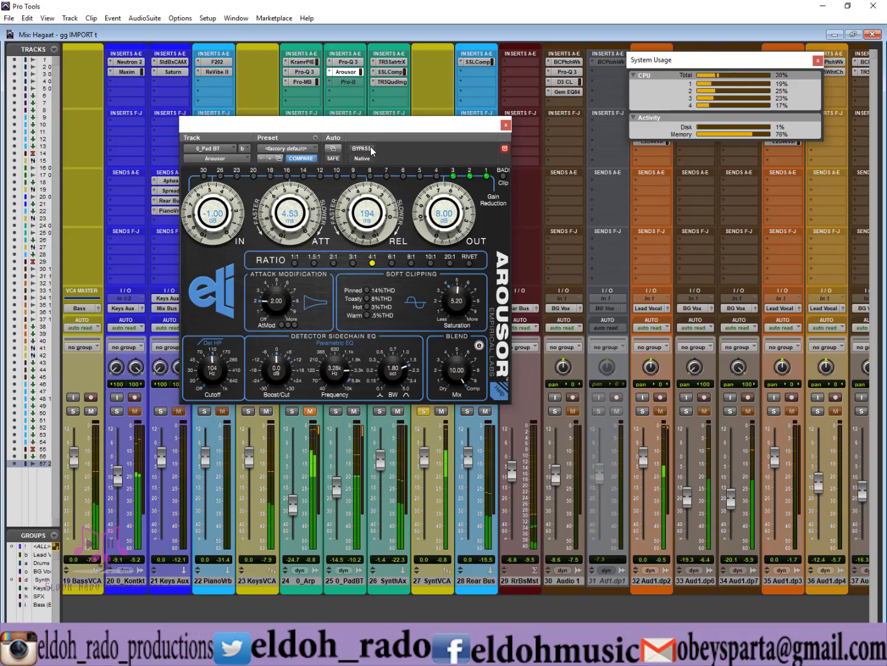
Step: Compare Arousor bypassed and active on 0_Pad BT during playback, leaving it active
left_click(370, 149)
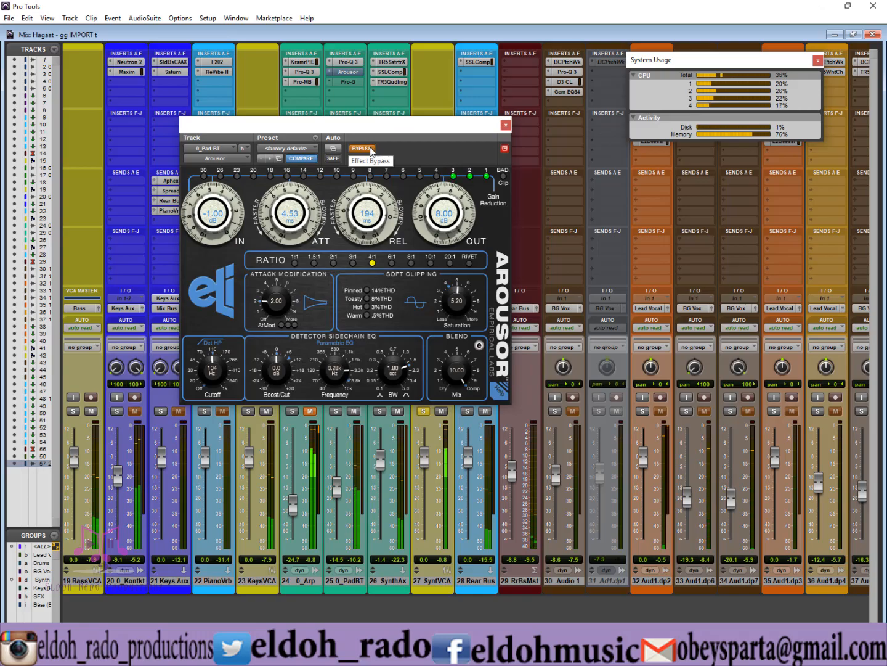
left_click(369, 148)
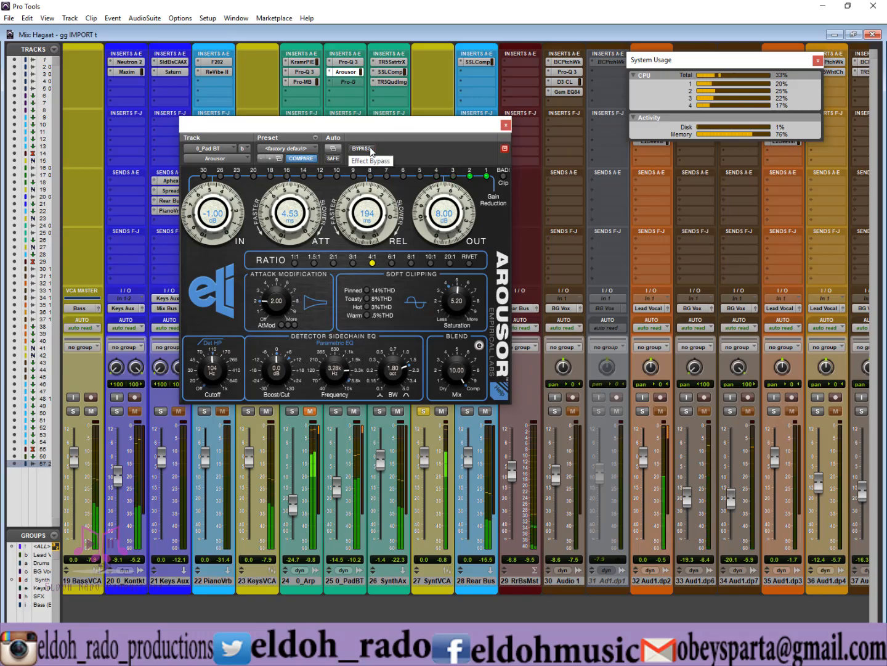
left_click(371, 149)
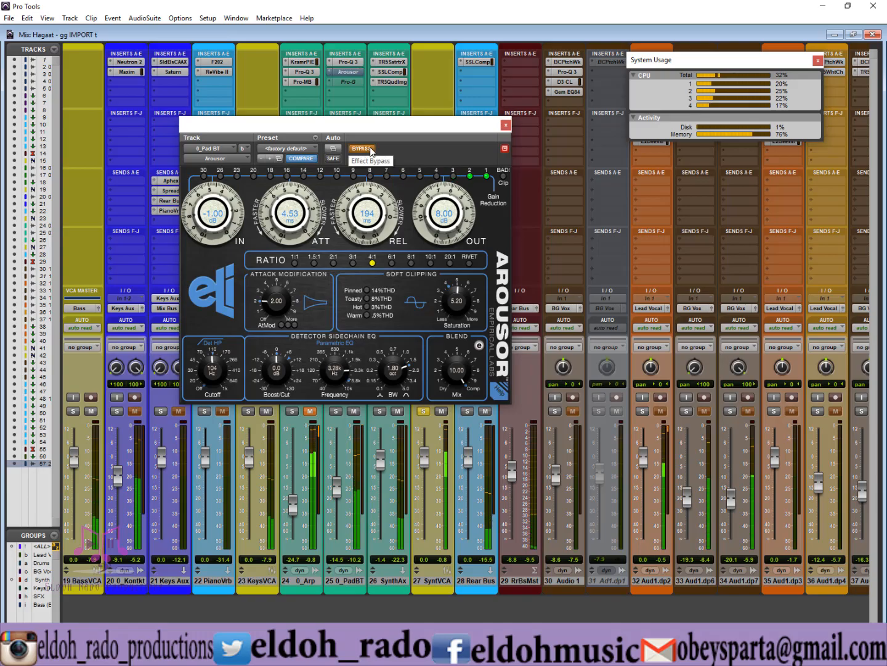
left_click(370, 149)
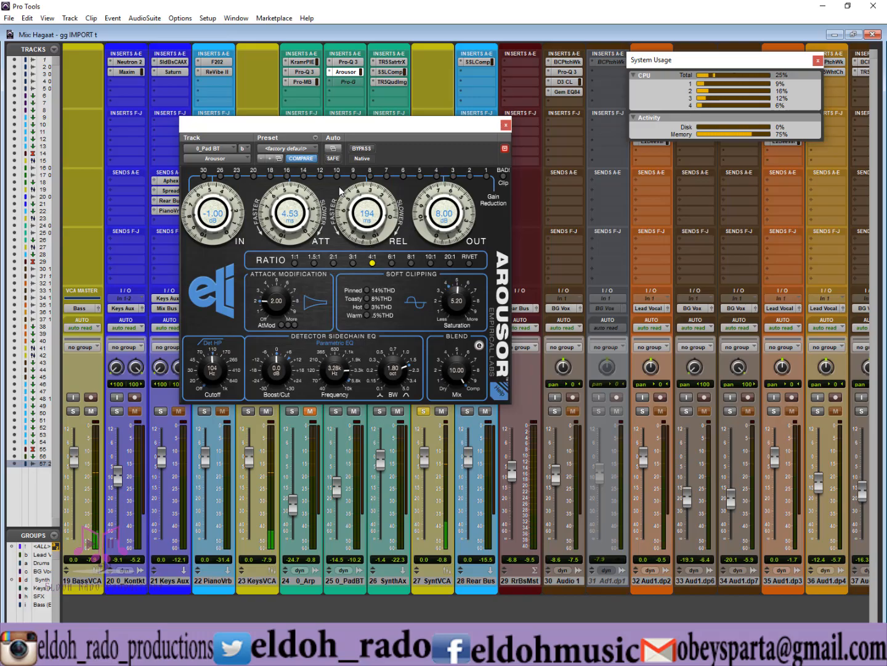
Step: Open the FabFilter Pro-G gate on 0_Pad BT and show its master bypass automation on the track in the Edit window
left_click(350, 82)
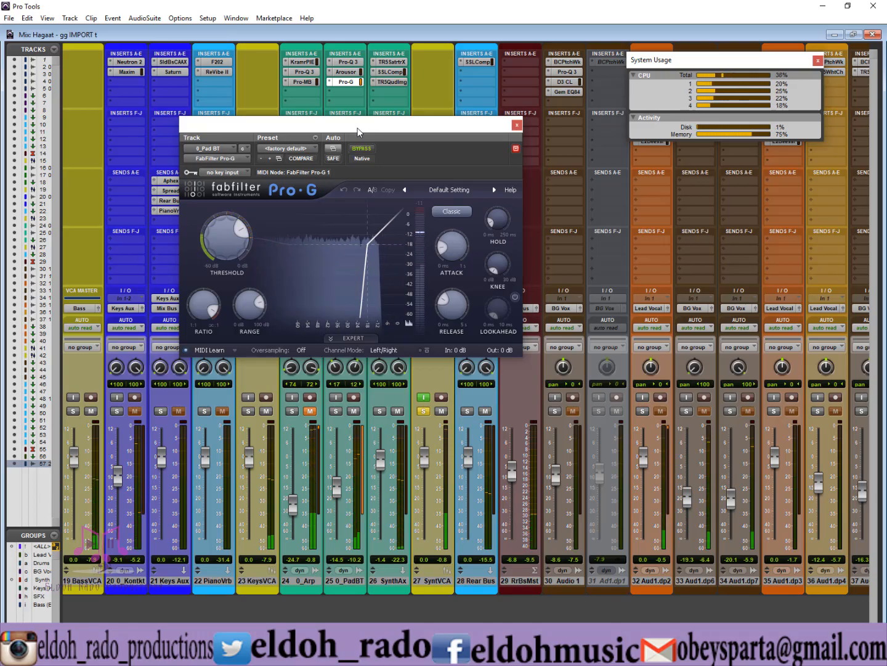
key("ctrl+equal")
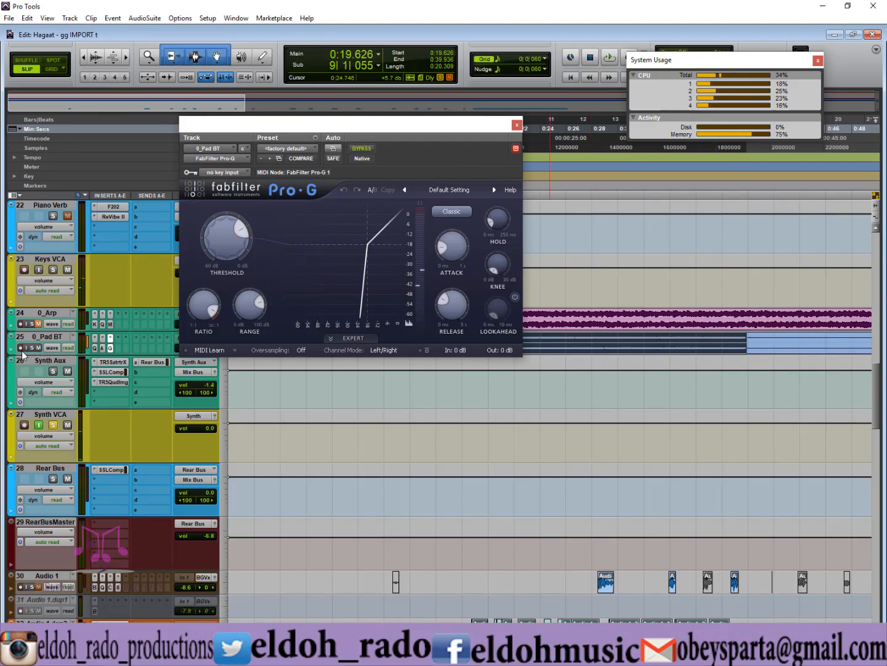
left_click(53, 349)
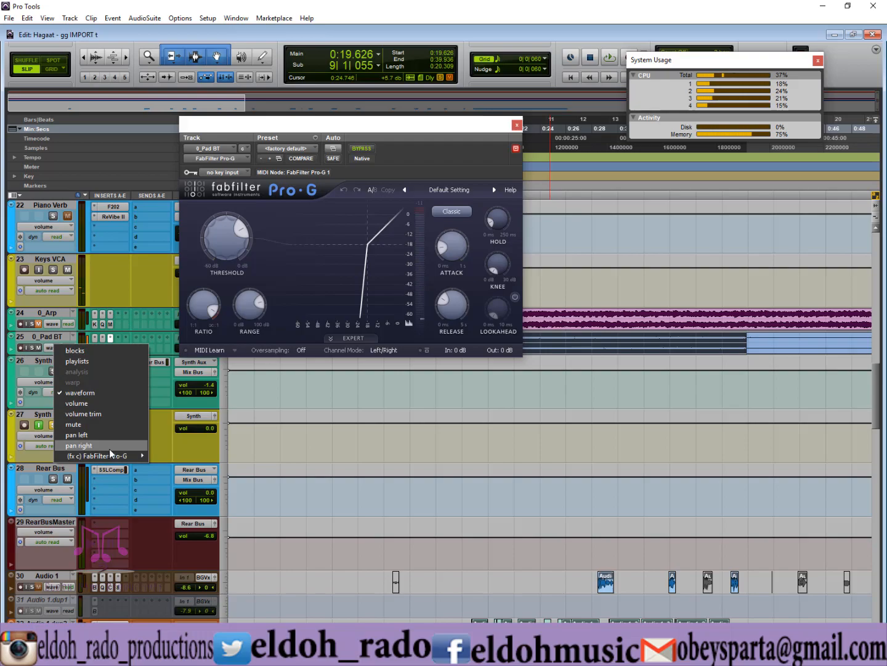
mouse_move(115, 457)
left_click(178, 456)
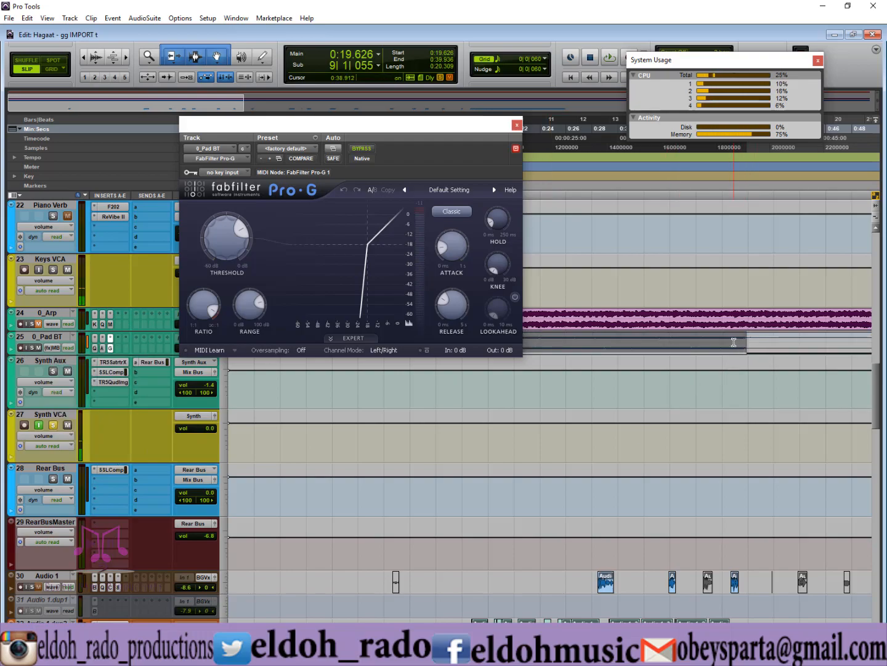
Step: Make the Pro-G insert on 0_Pad BT inactive and listen to the end of the pad from 0:37.674
left_click(111, 349, "ctrl+super")
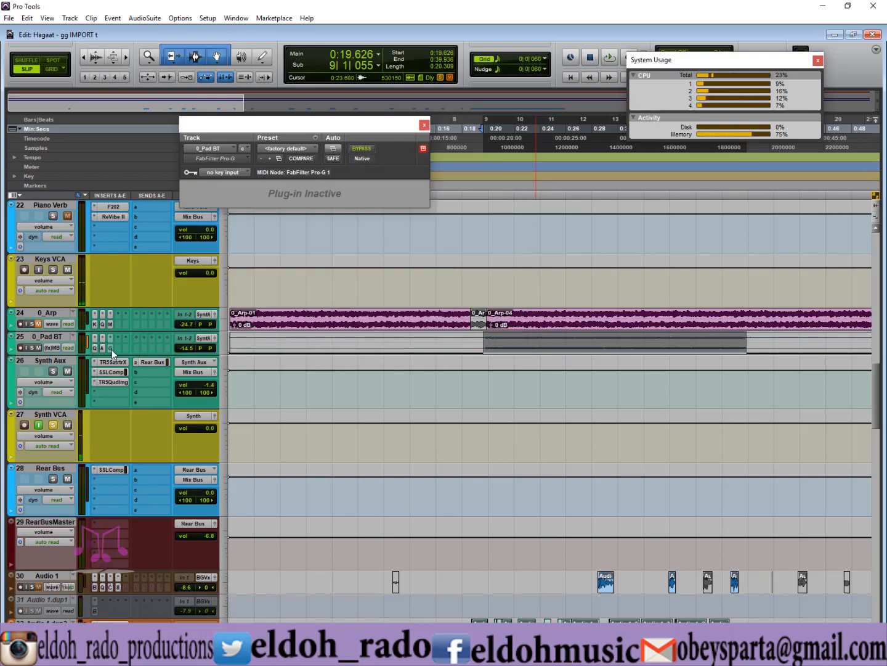
left_click(718, 345)
key("space")
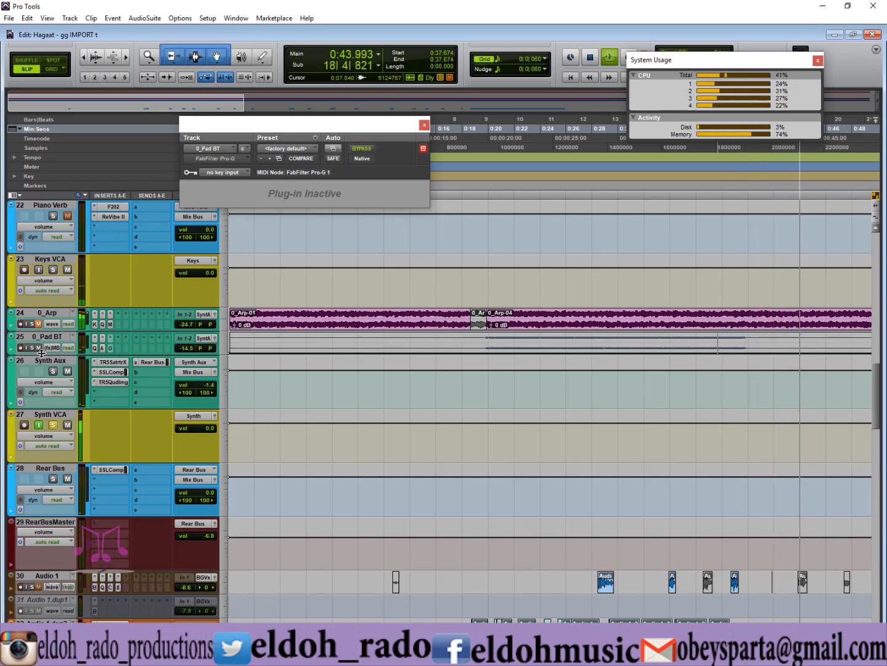
key("space")
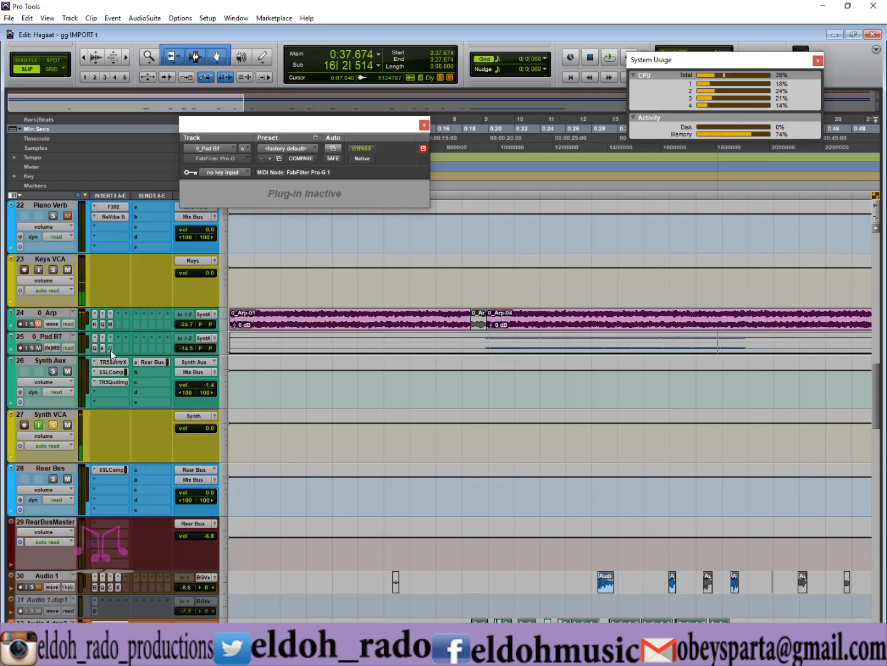
Step: Reactivate Pro-G on 0_Pad BT, listen to the pad's ending from 0:37.333, and close the plug-in
left_click(110, 350)
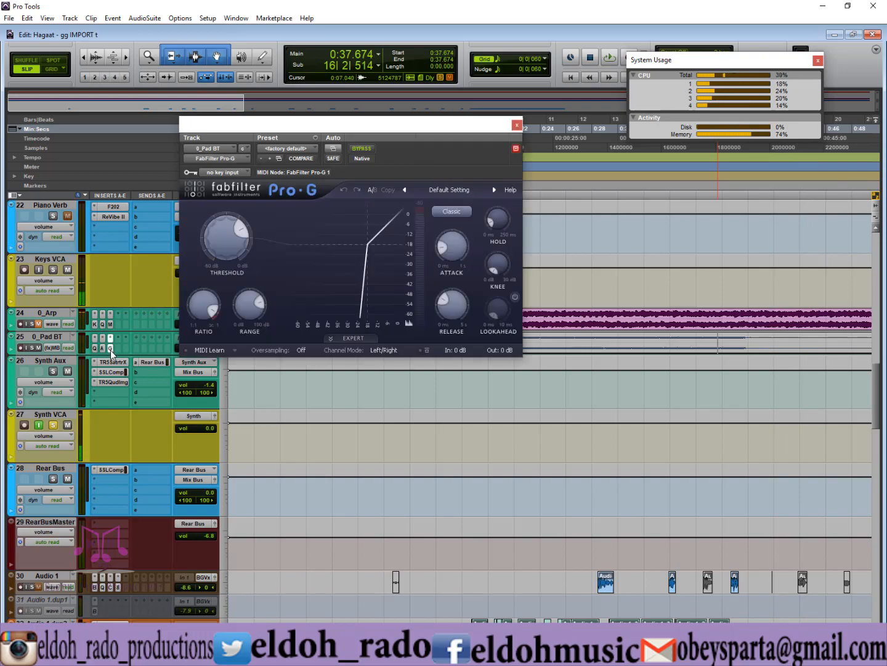
left_click(715, 339)
key("space")
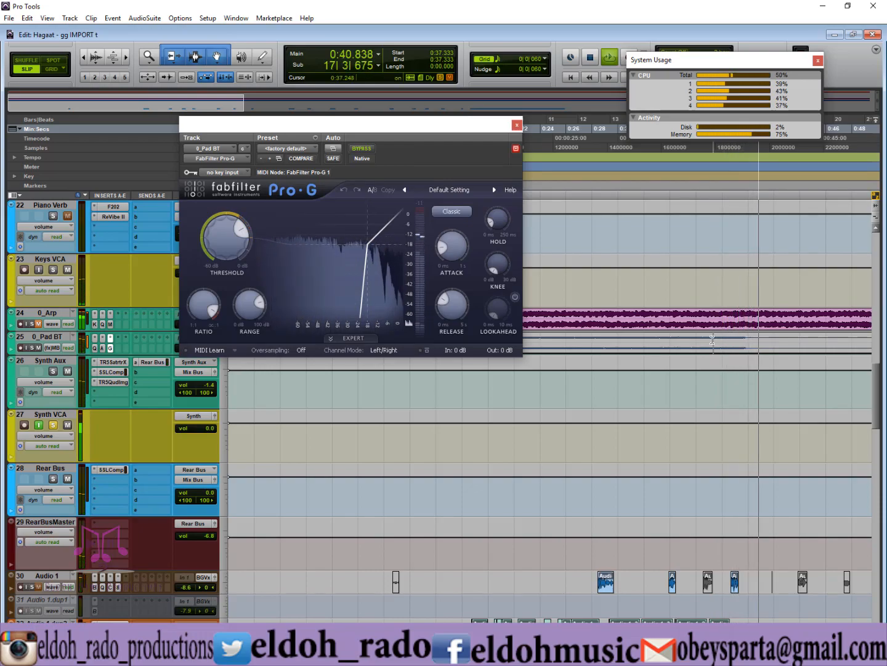
key("space")
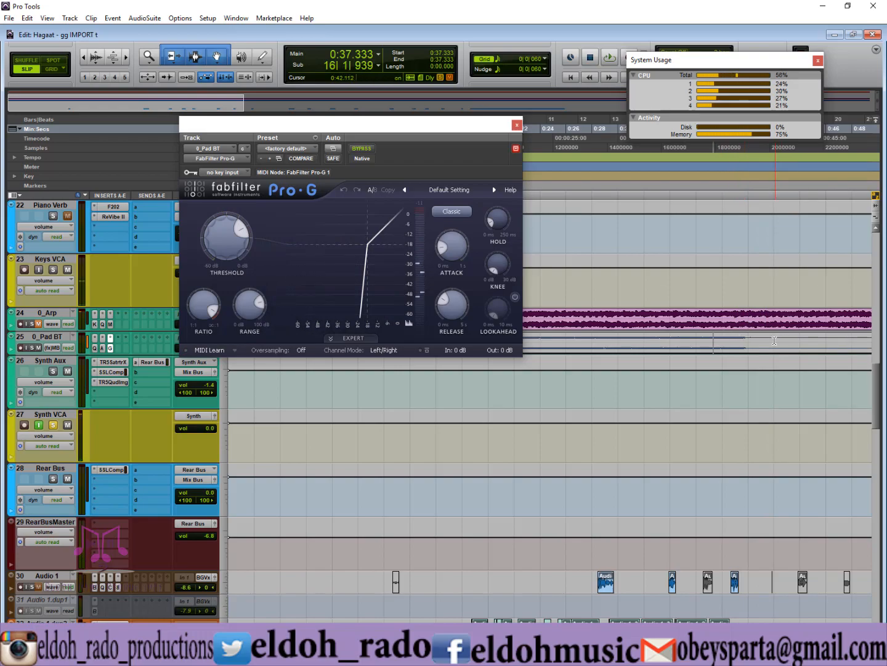
left_click_drag(772, 340, 807, 343)
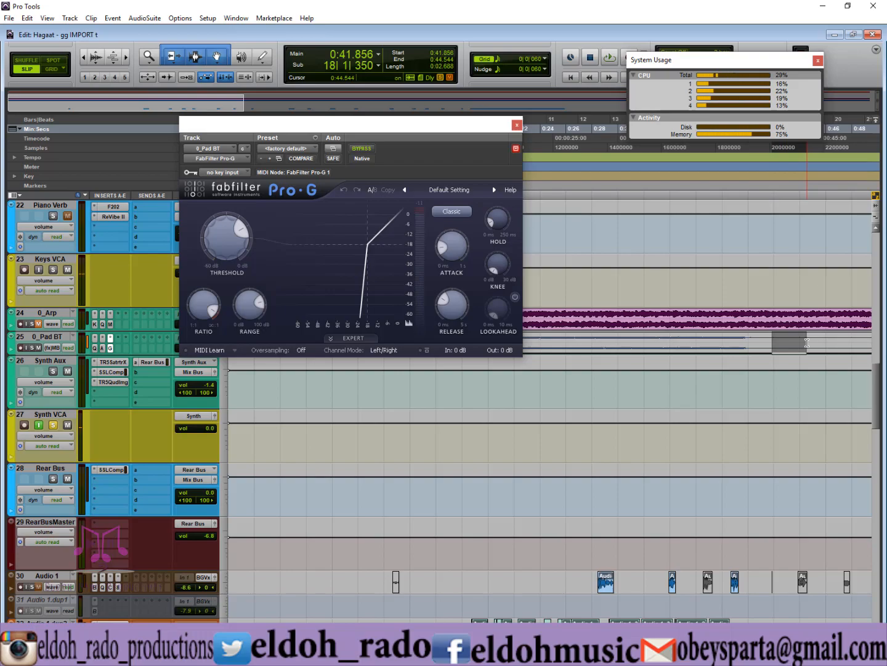
left_click(517, 125)
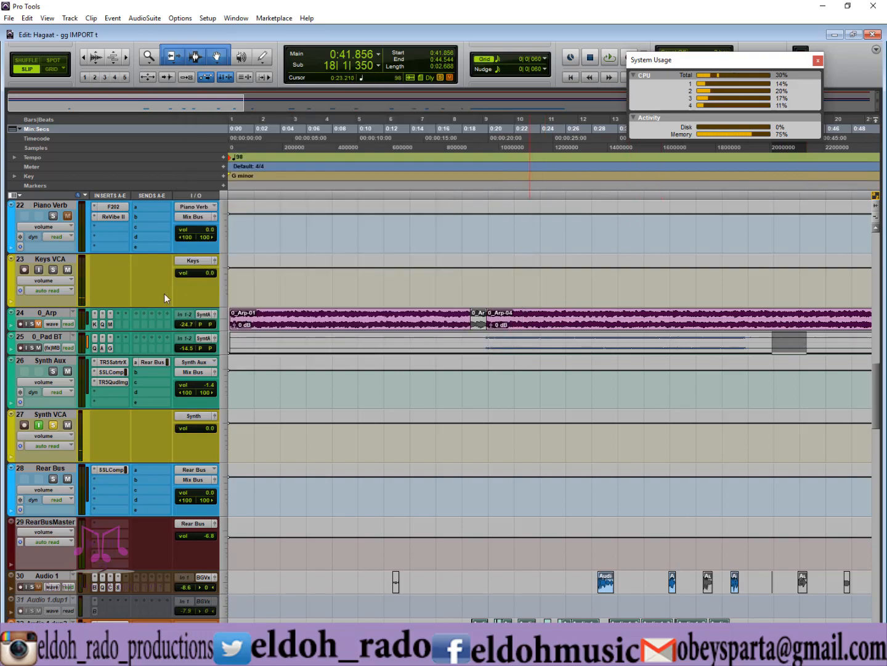
Step: Unmute the 0_Arp track and play it together with 0_Pad BT from about 0:17
left_click(38, 324)
left_click(450, 342)
key("space")
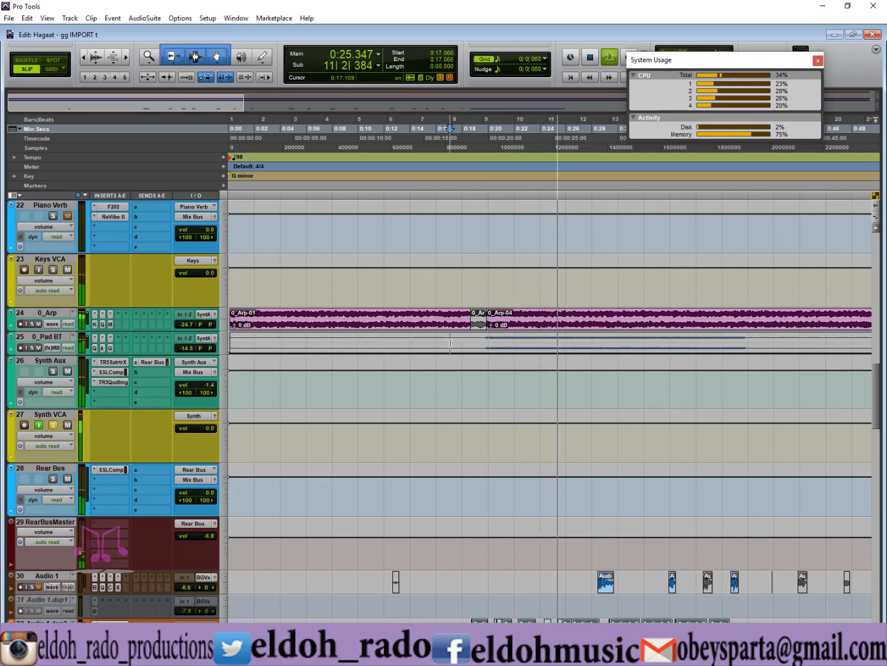
left_click(427, 342)
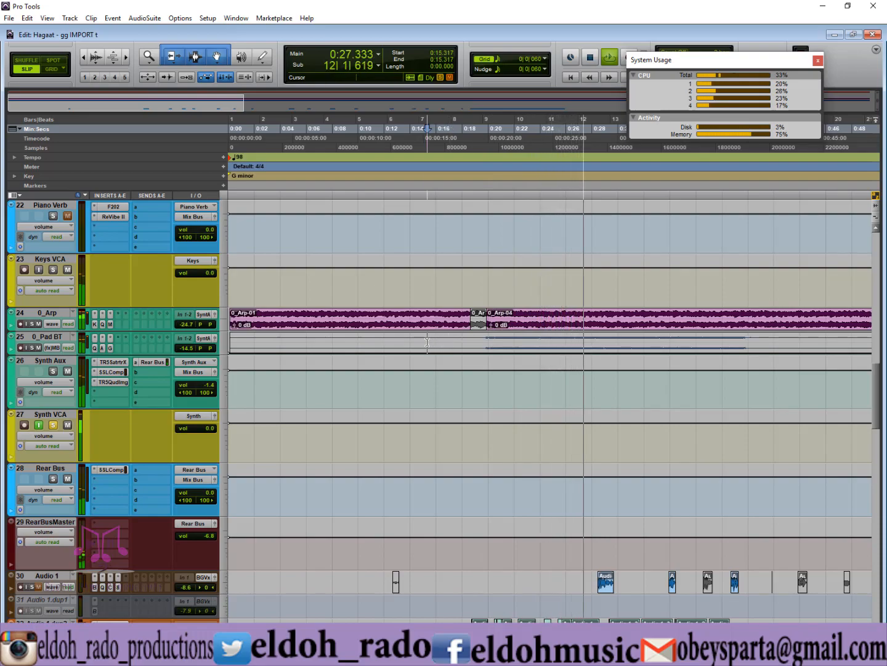
key("space")
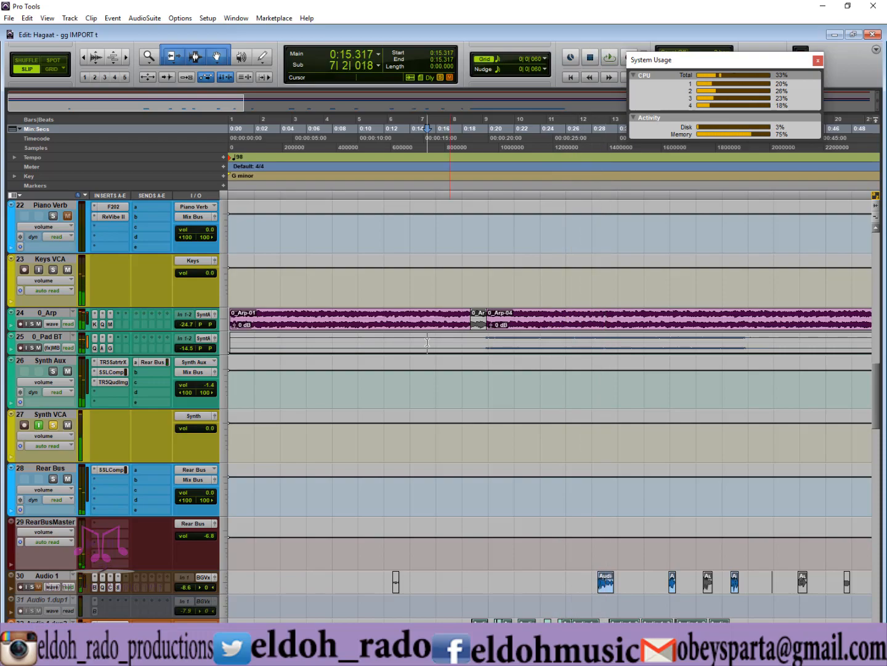
Step: Return to the Mix window and take the Synth VCA out of solo
key("ctrl+equal")
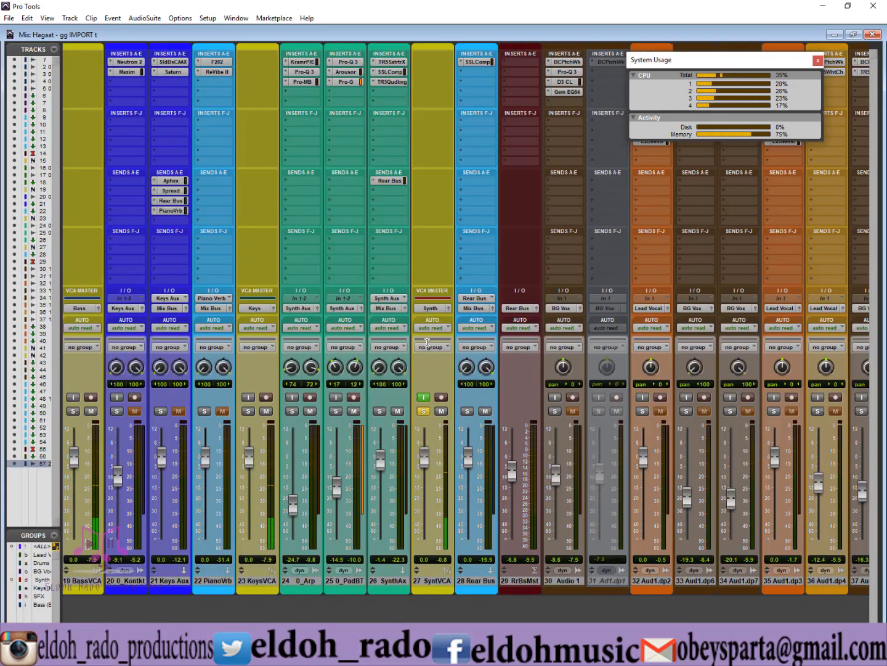
left_click(423, 410)
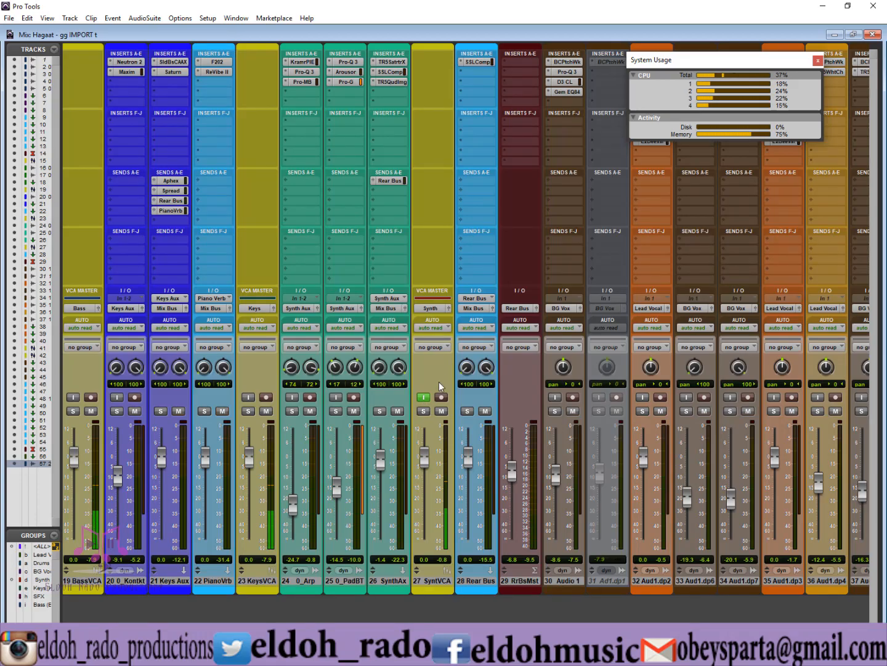